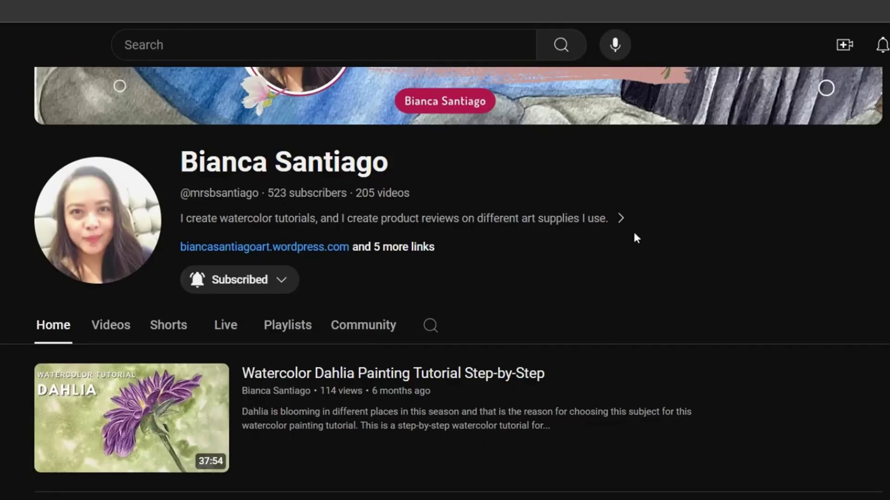
Show the watercolour channel's Videos list and scroll down through its tutorial grid.
click(111, 325)
scroll(566, 366, down, 8)
scroll(566, 366, down, 3)
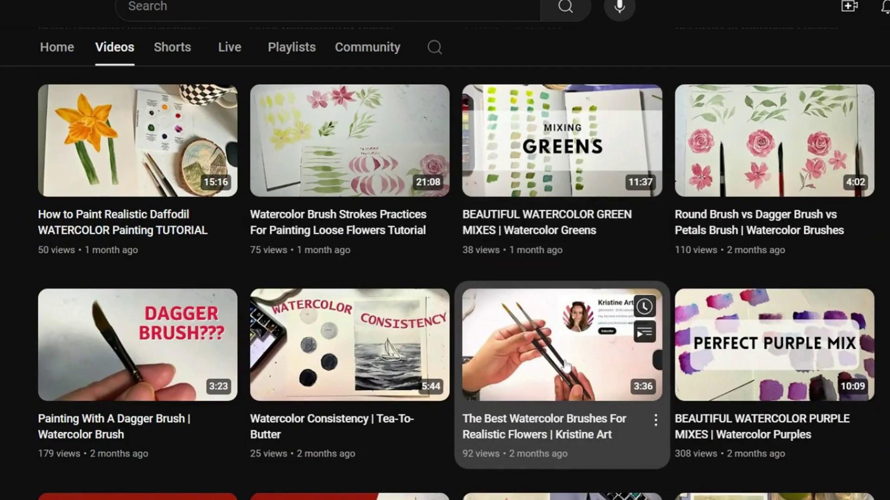
scroll(565, 366, down, 8)
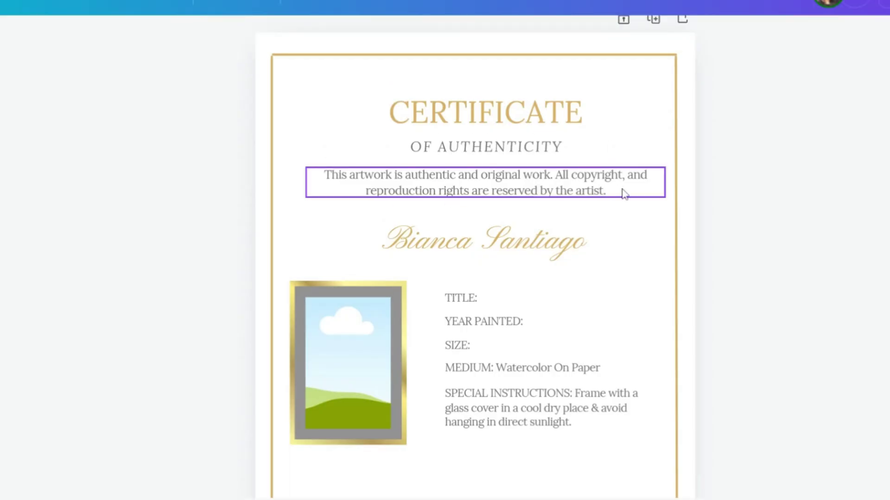
click(624, 193)
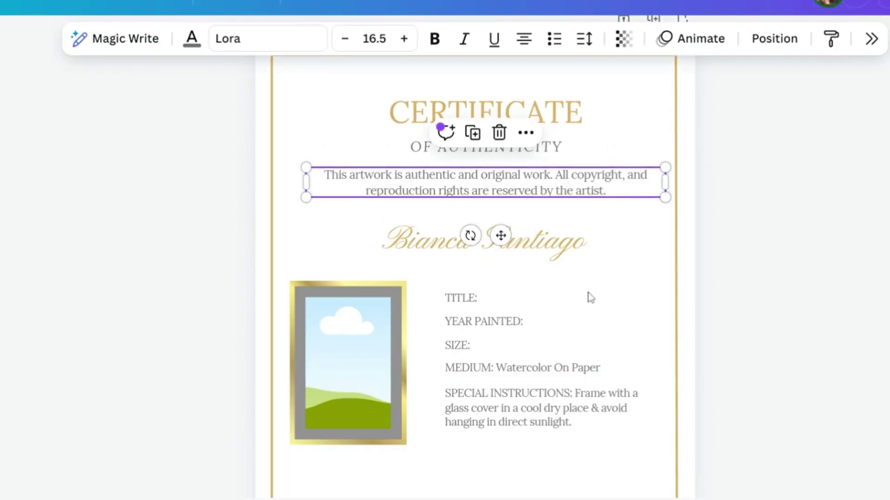
scroll(590, 318, down, 3)
scroll(590, 318, up, 2)
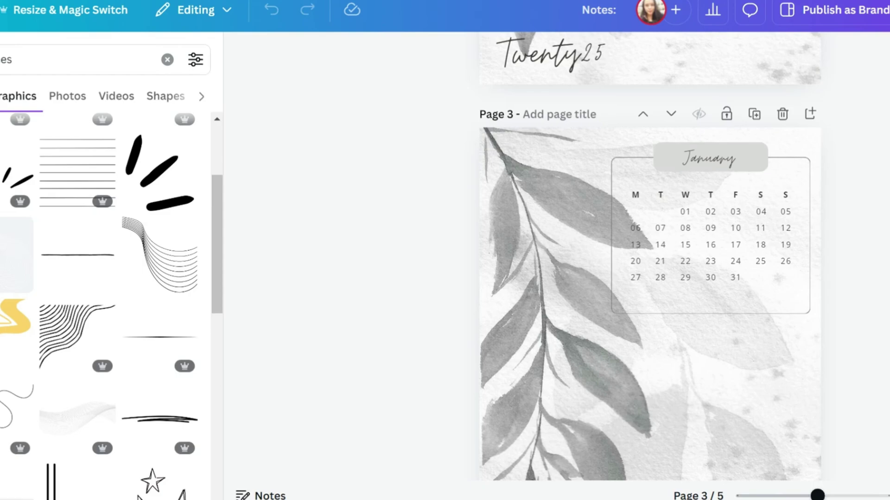
click(371, 240)
click(90, 179)
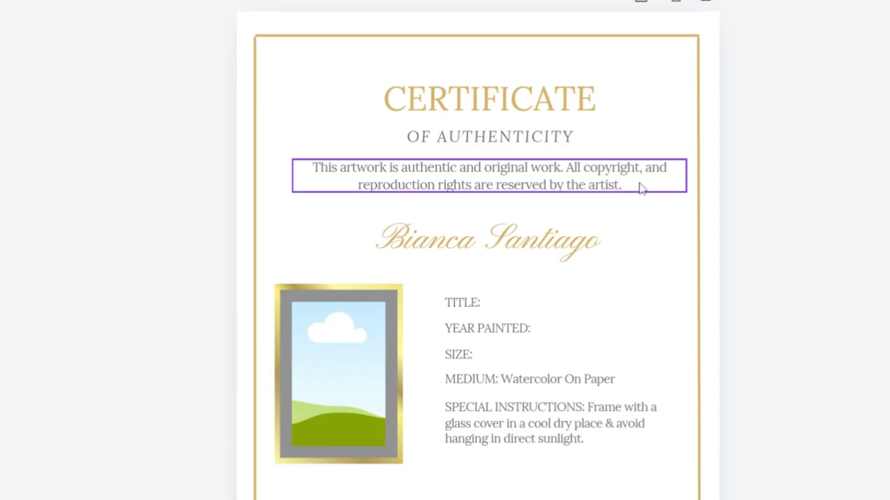
click(641, 188)
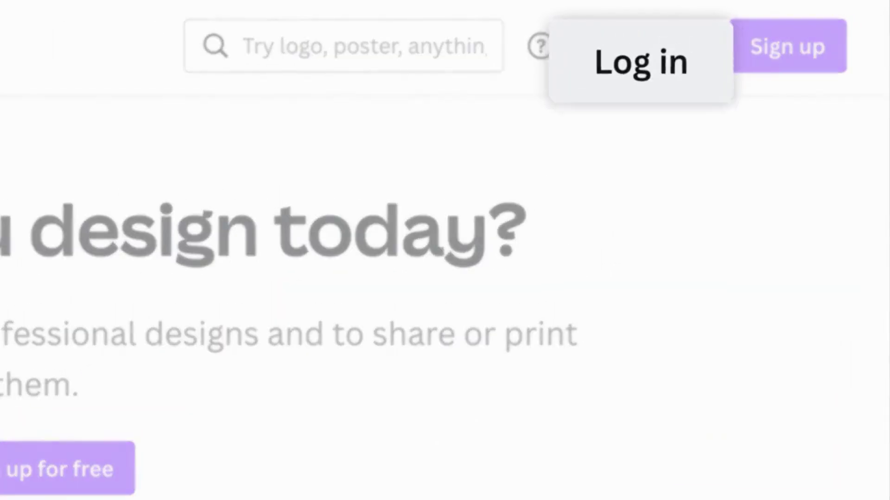
Log in to Canva with e-mail, entering the account's e-mail address.
click(646, 59)
click(308, 310)
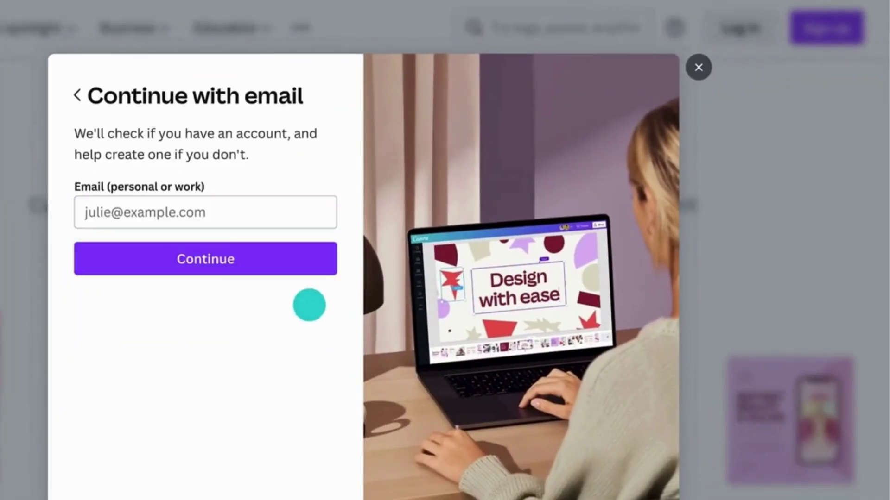
click(116, 207)
text(georgia)
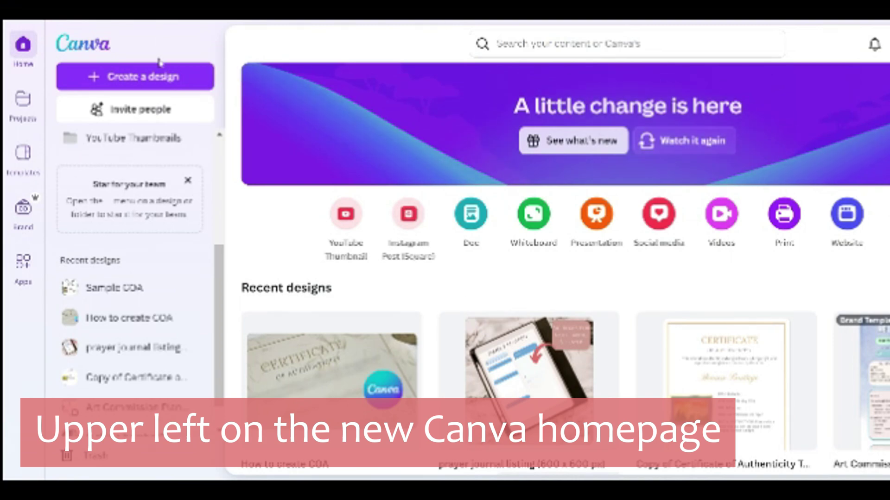
Create a new design at the Certificate 210 × 297 mm size found by searching 'certificate'.
click(174, 79)
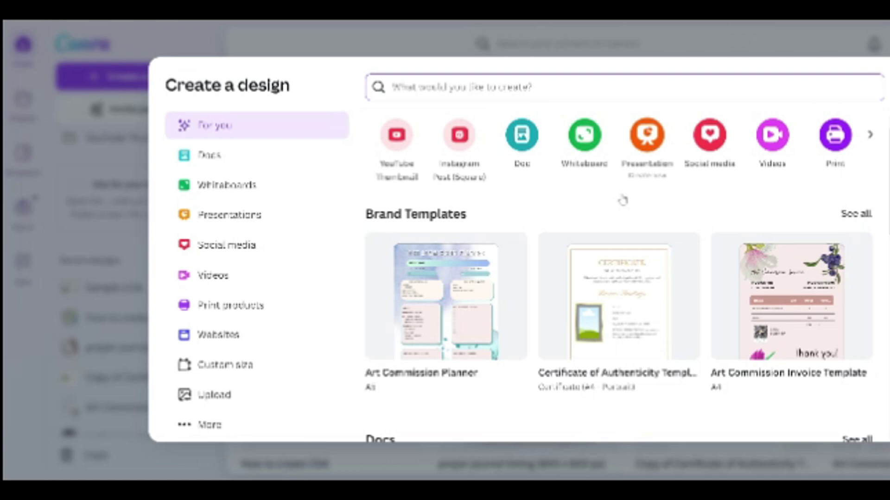
text(c)
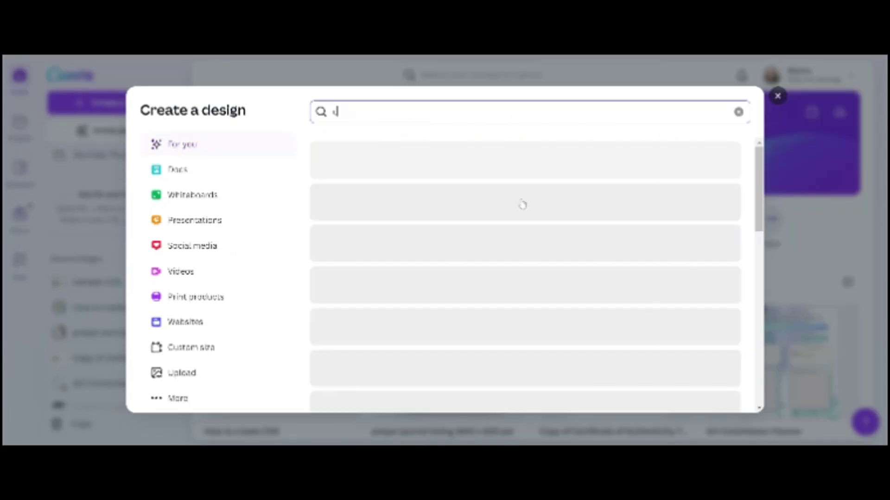
text(ertificate)
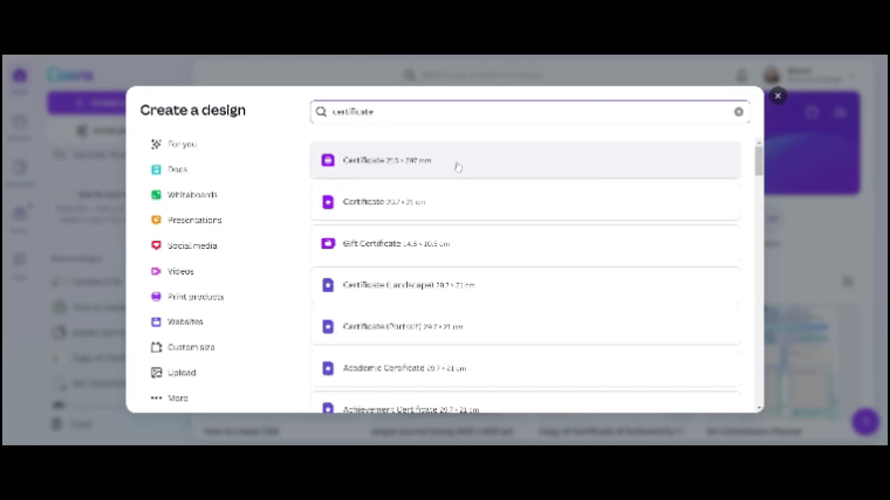
click(443, 171)
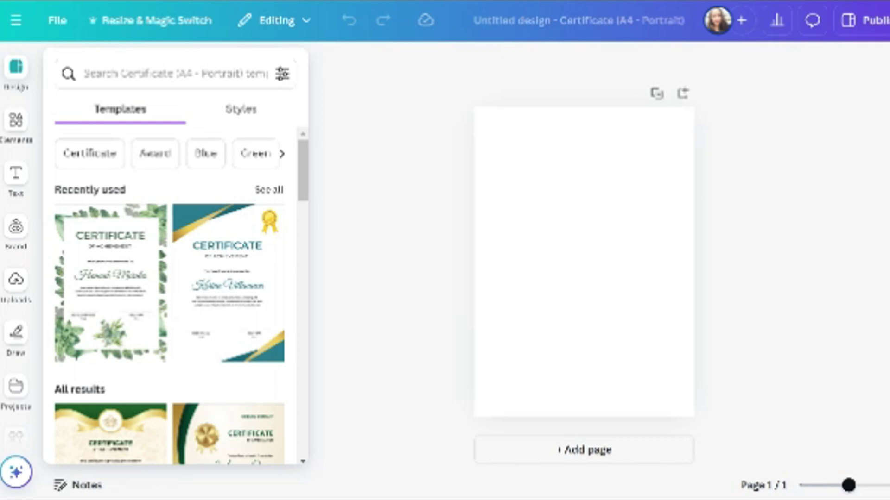
Retitle the design 'Sample COA' and dismiss the Quick actions tip.
scroll(169, 301, down, 5)
click(652, 22)
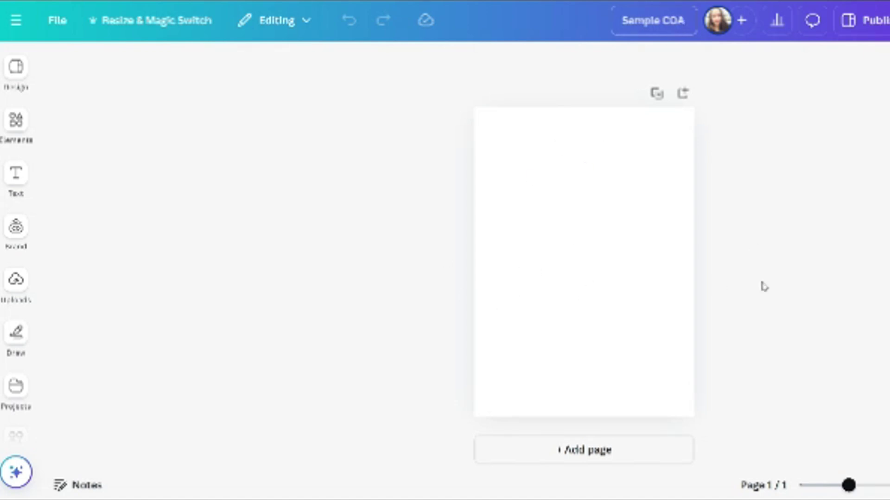
click(605, 300)
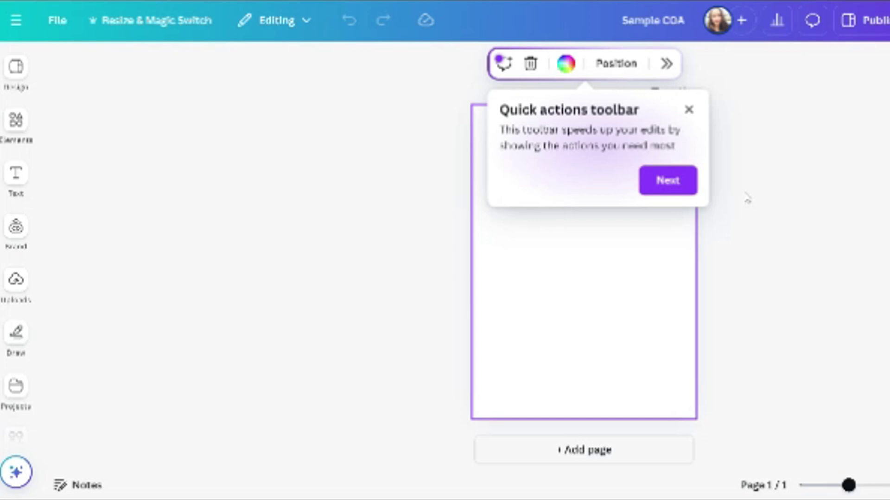
click(690, 110)
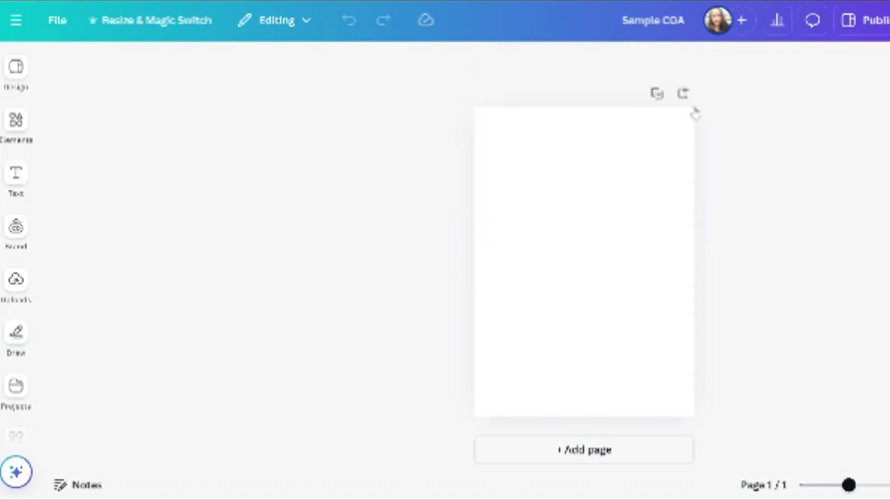
Apply the blue script 'Certificate of Achievement' template from the certificate templates list.
click(583, 276)
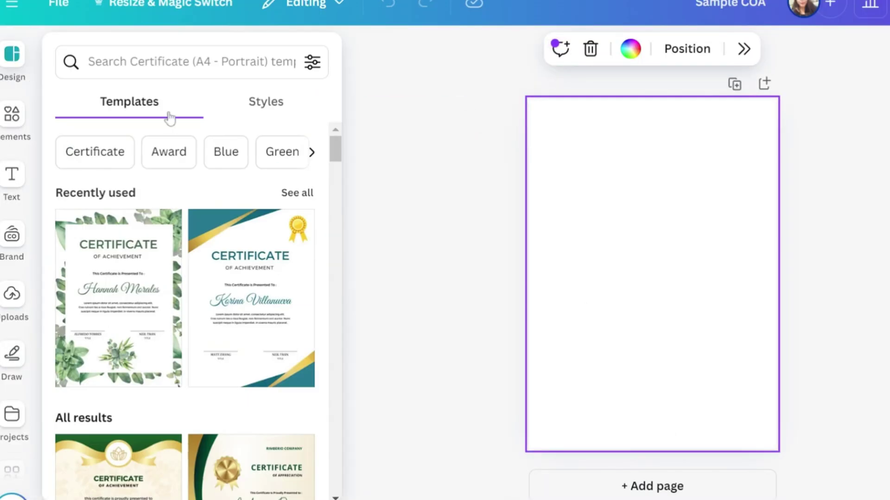
scroll(218, 299, down, 10)
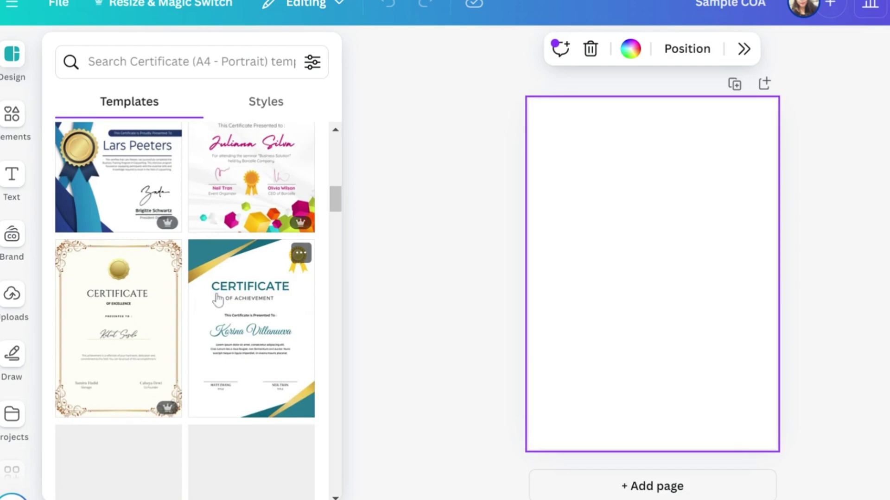
scroll(218, 299, down, 5)
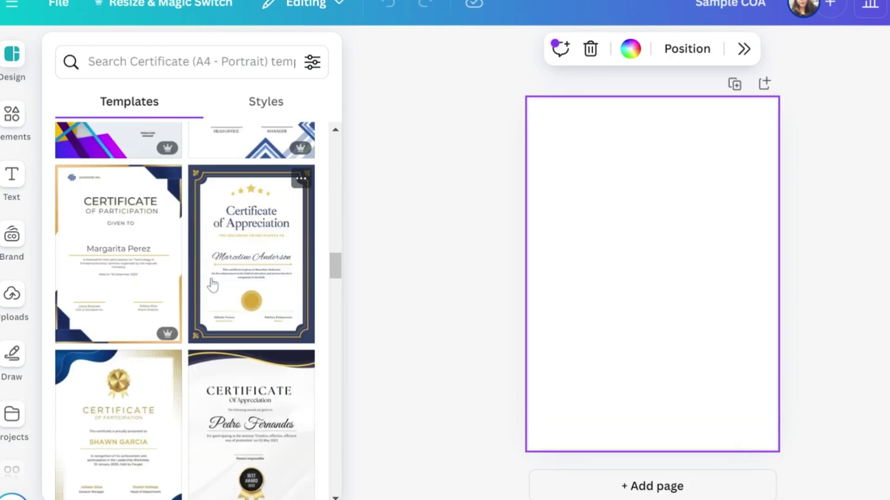
scroll(240, 274, down, 10)
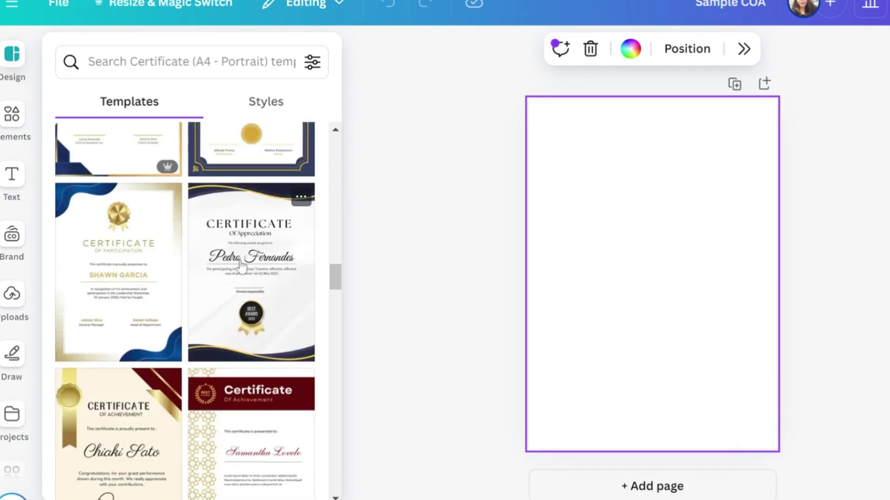
scroll(240, 280, down, 10)
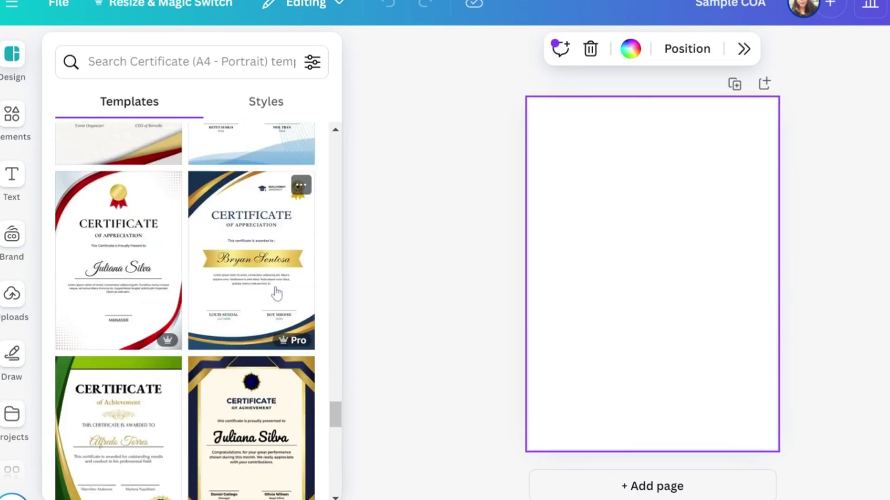
click(276, 292)
scroll(498, 379, up, 3)
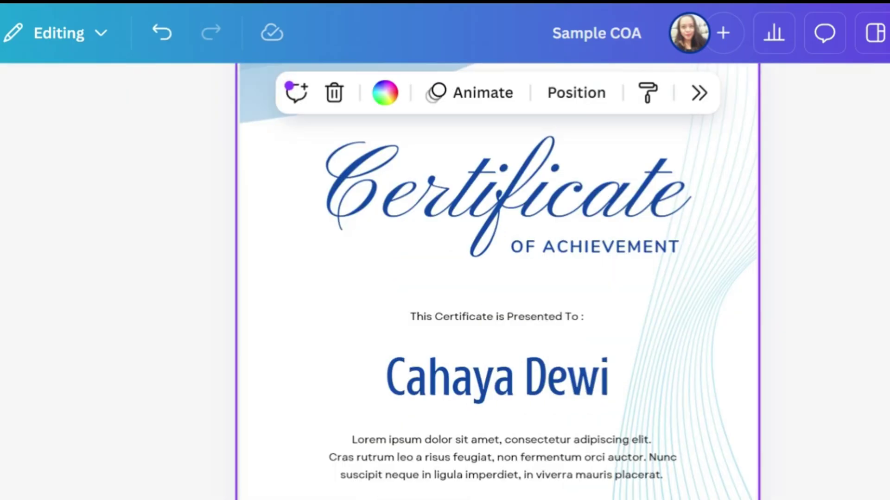
Change the subtitle from 'OF ACHIEVEMENT' to 'OF AUTHENTICITY'.
click(661, 243)
click(655, 246)
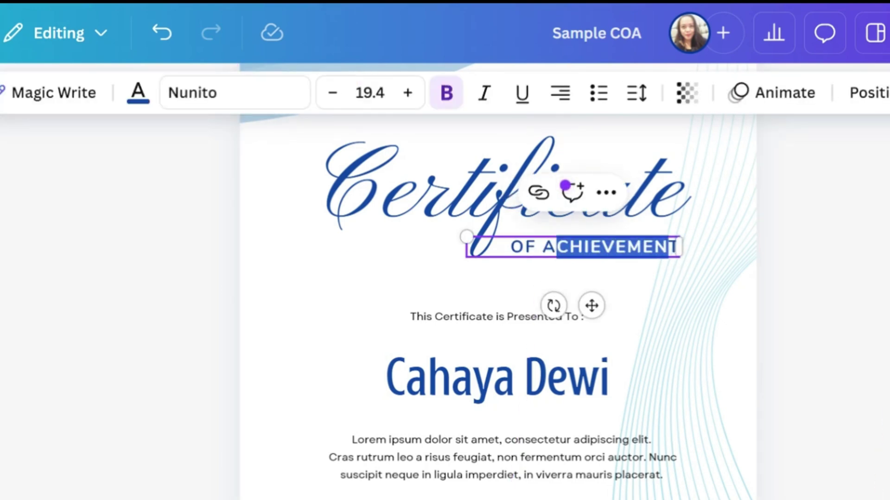
text(UT)
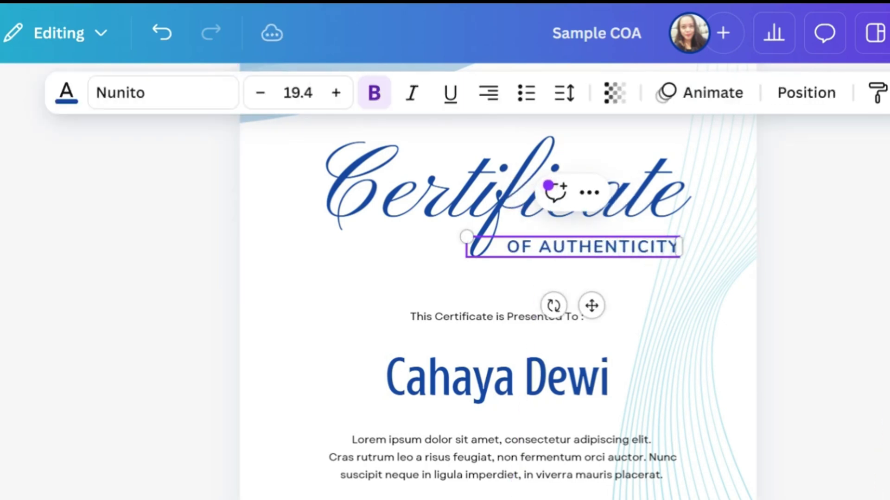
click(598, 326)
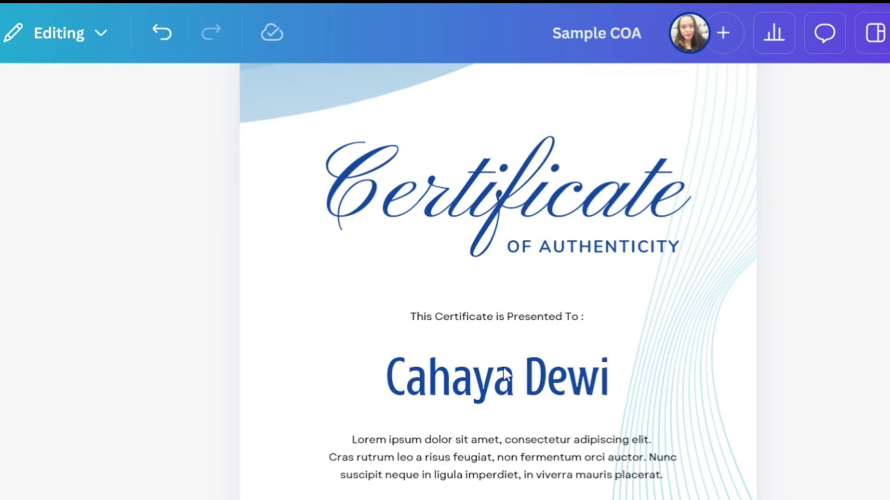
Replace the sample recipient name with the artist's full name.
double_click(523, 390)
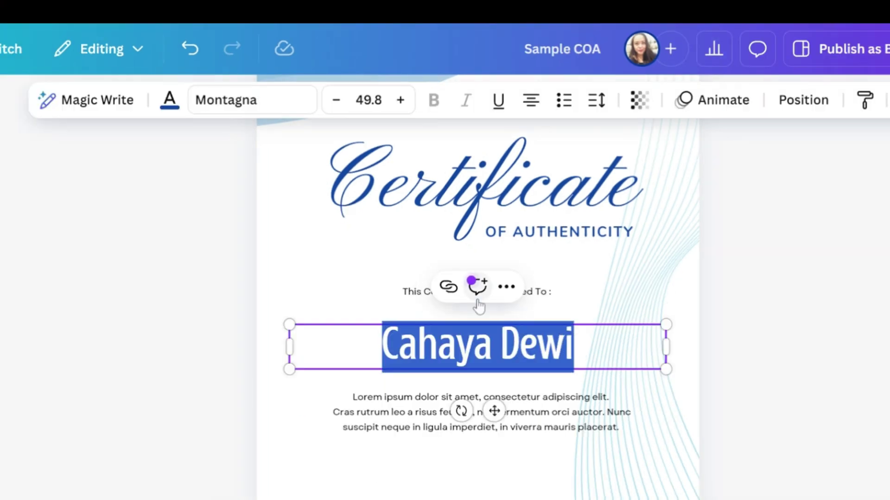
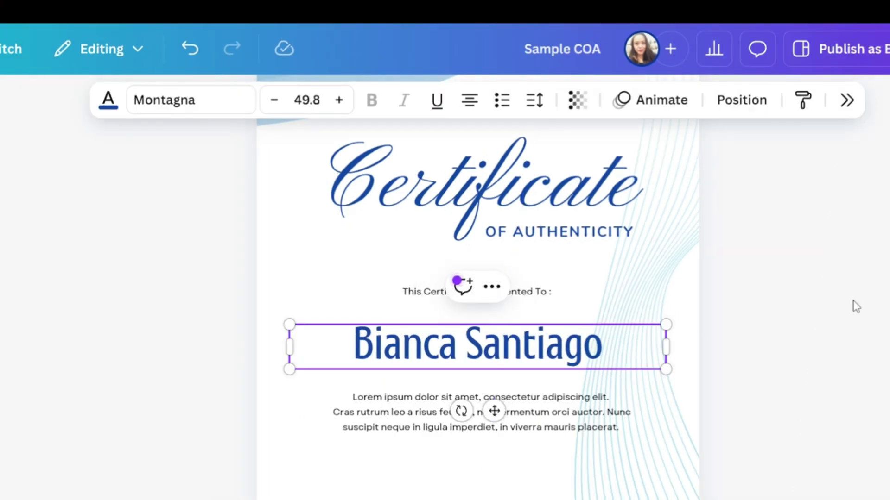
click(829, 297)
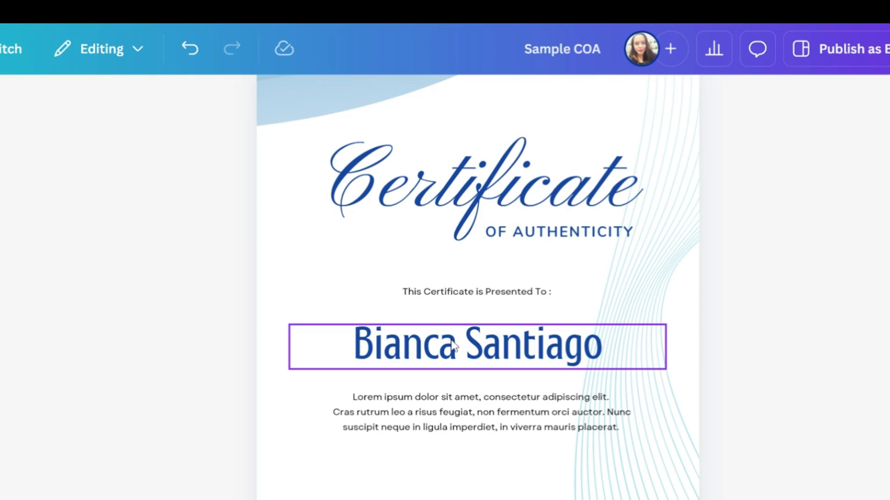
Try moving the name up under the subtitle, then undo that move.
click(503, 290)
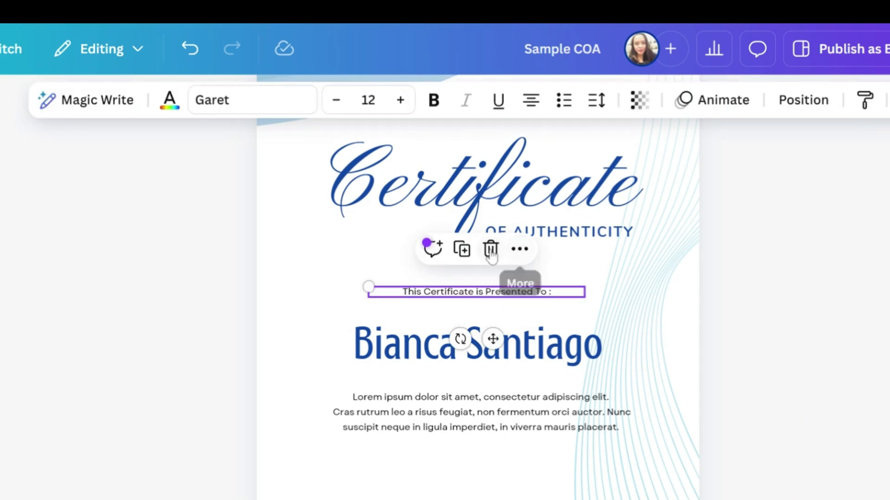
click(508, 361)
drag(494, 411, 497, 348)
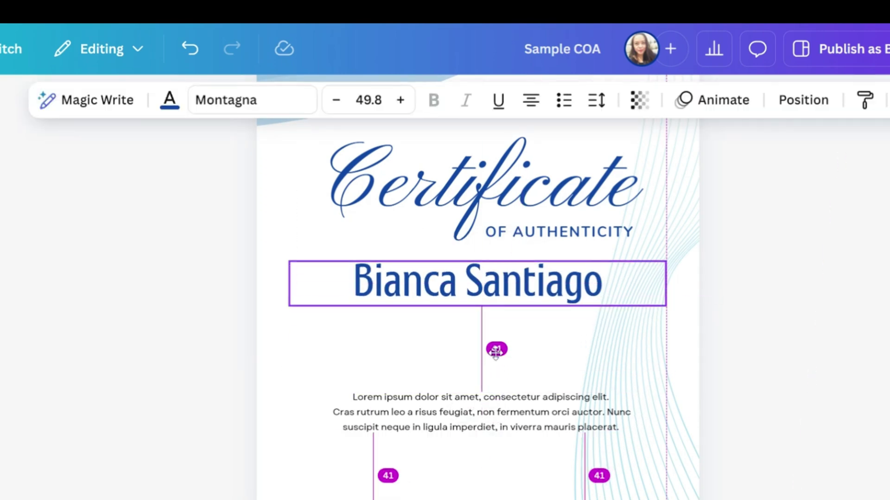
click(502, 425)
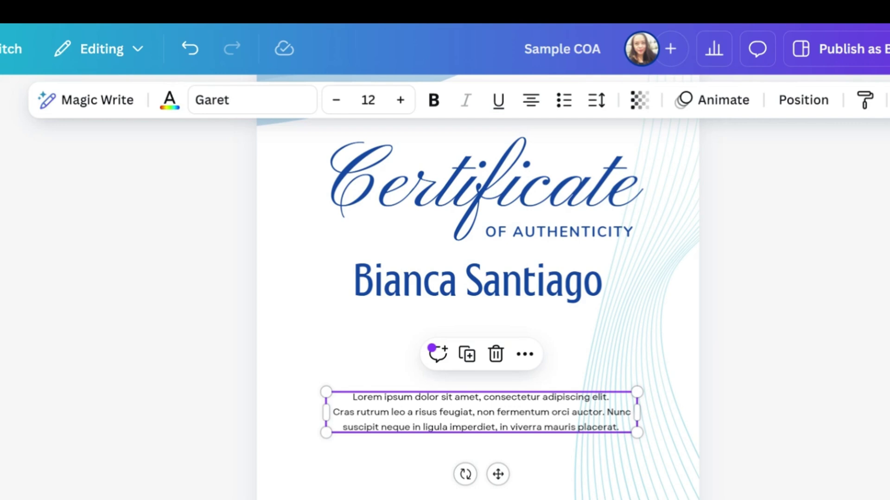
click(190, 49)
click(874, 391)
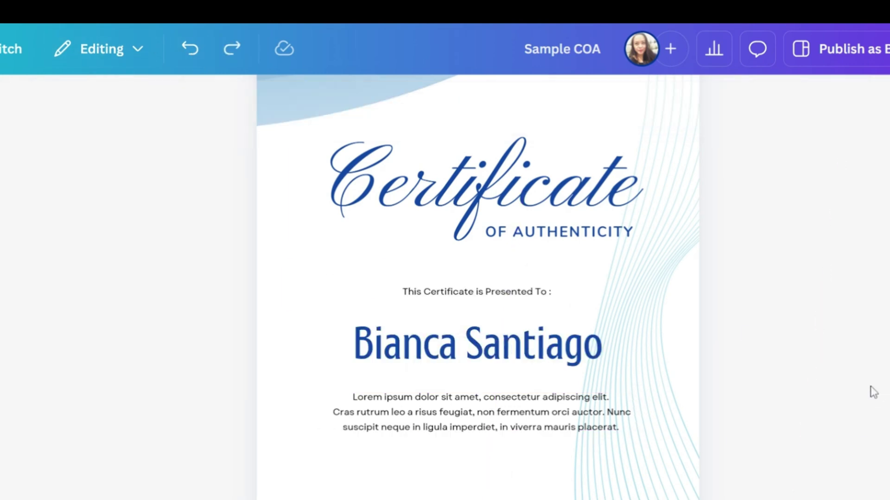
Drag the presented-to line down, the Lorem paragraph under the heading, and the name below it.
click(507, 297)
drag(497, 340, 528, 499)
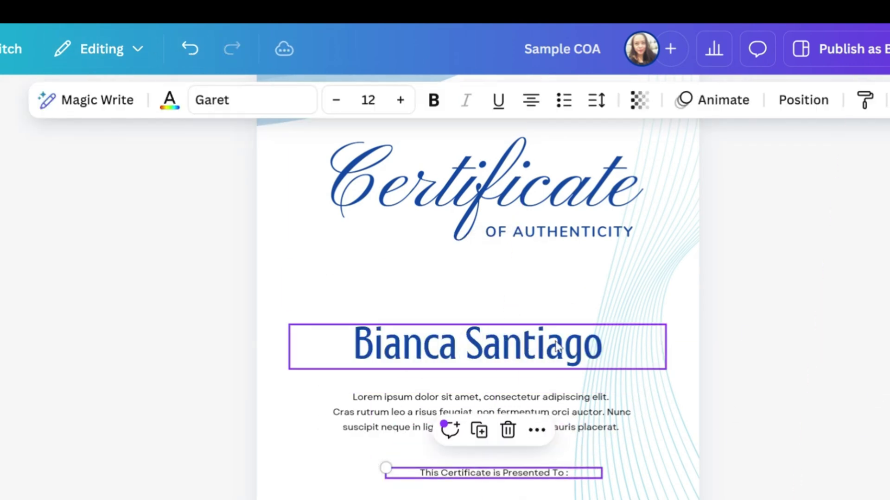
click(478, 343)
drag(494, 411, 496, 346)
click(526, 426)
drag(526, 426, 505, 416)
click(483, 281)
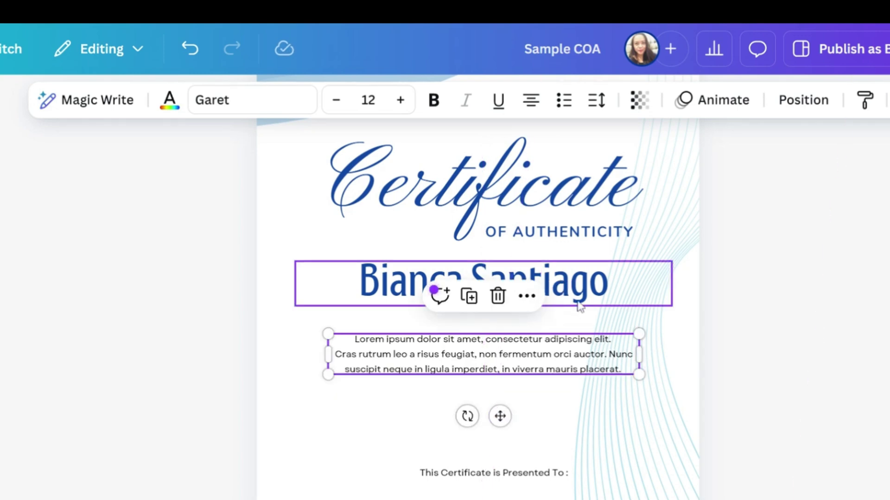
drag(484, 281, 504, 338)
click(482, 354)
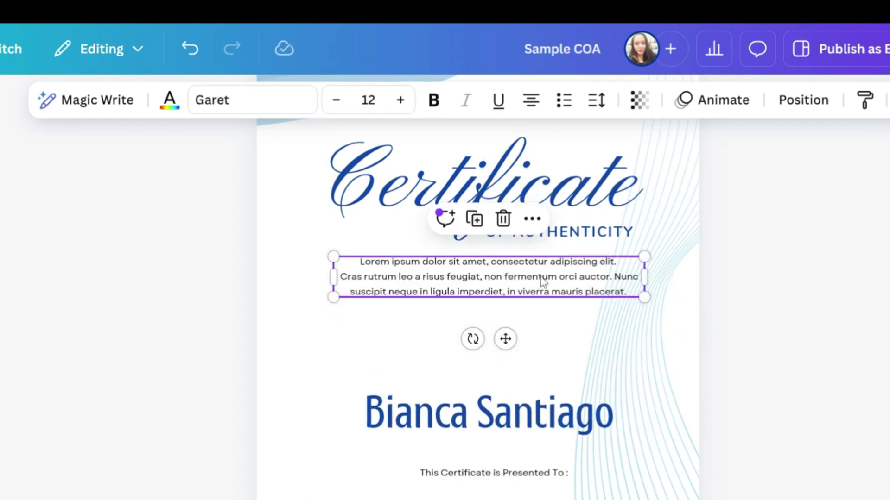
Replace the Lorem text with 'This artwork is authentic & original work. All copyright, and reproduction rights are reserved by the artist.'.
key(Return)
scroll(484, 338, up, 3)
scroll(477, 345, up, 2)
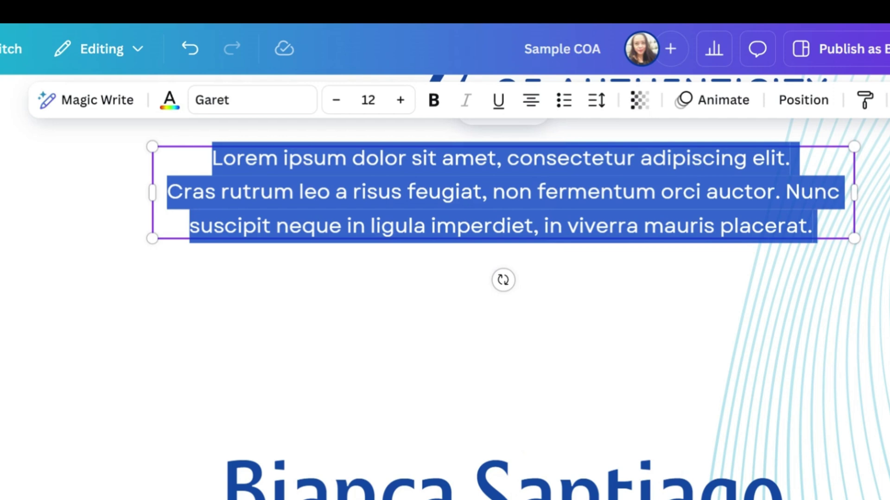
drag(166, 191, 812, 226)
click(531, 191)
key(ctrl+a)
text(This artwork is )
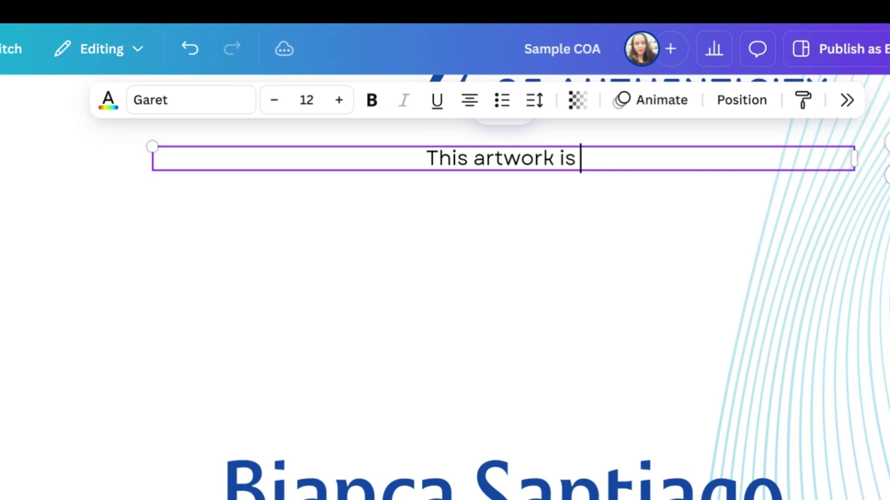
text(authentic & original)
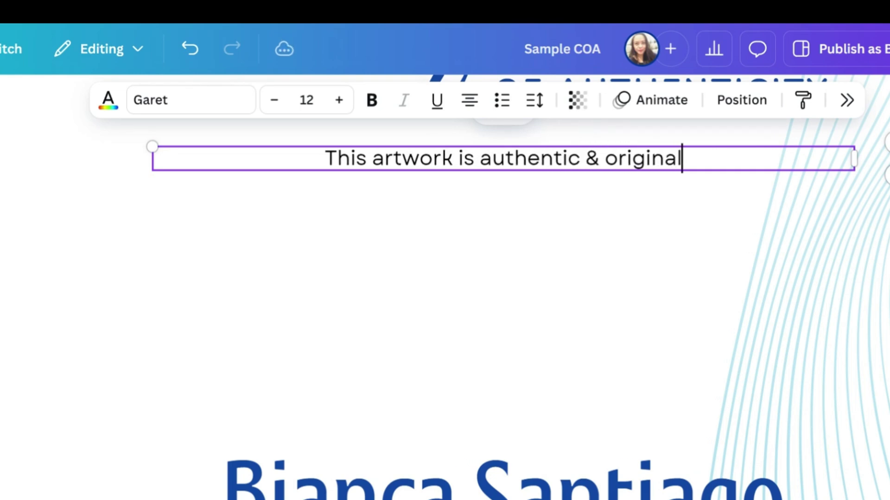
text( work. A)
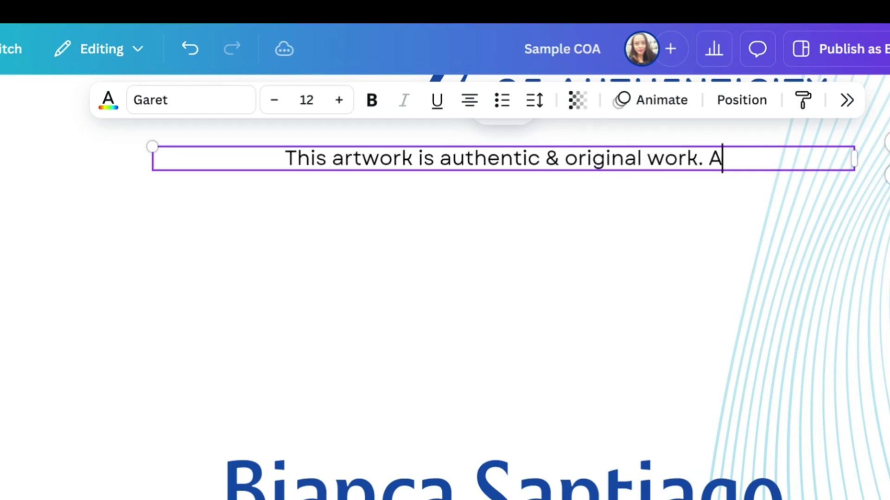
text(ll copyright, and)
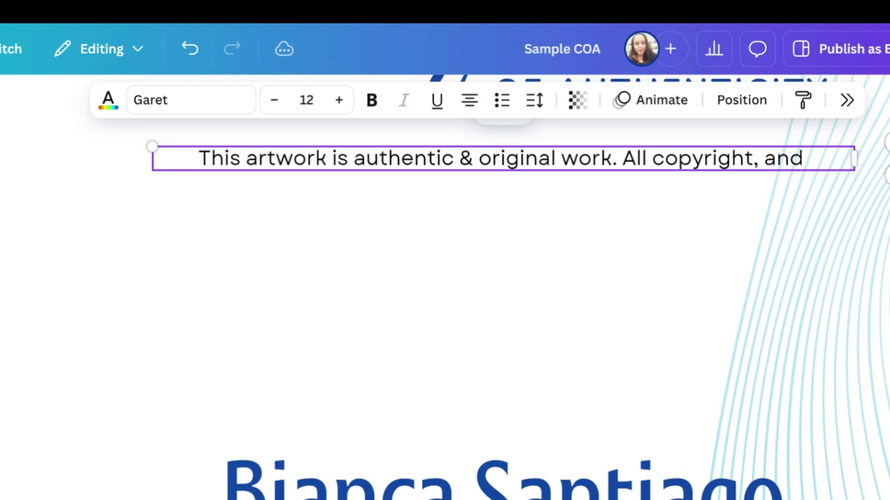
text( reproduction)
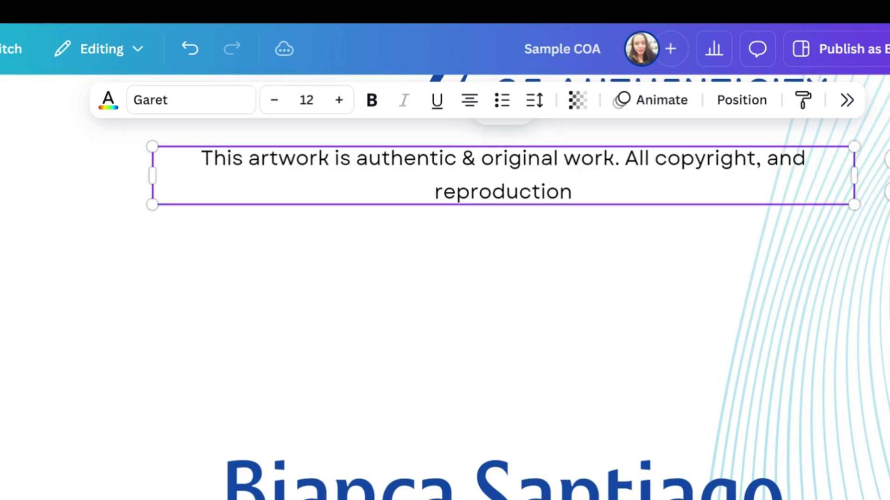
text( rights are reserved)
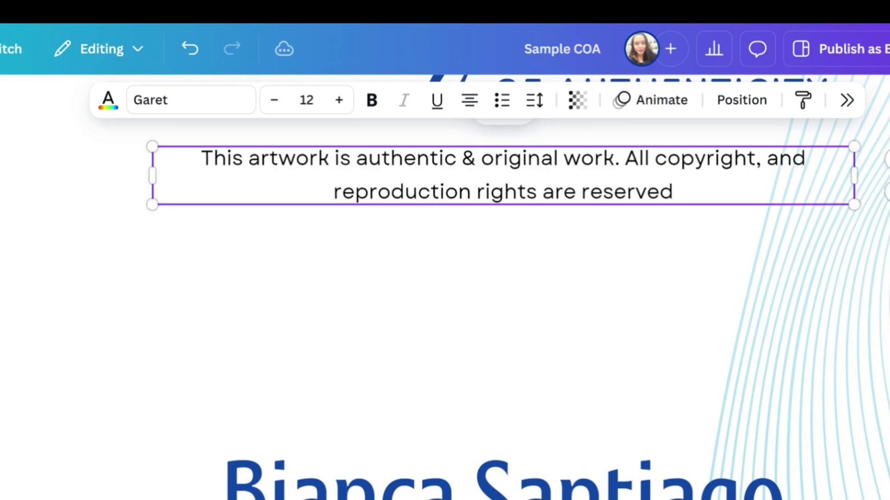
text( by the artist)
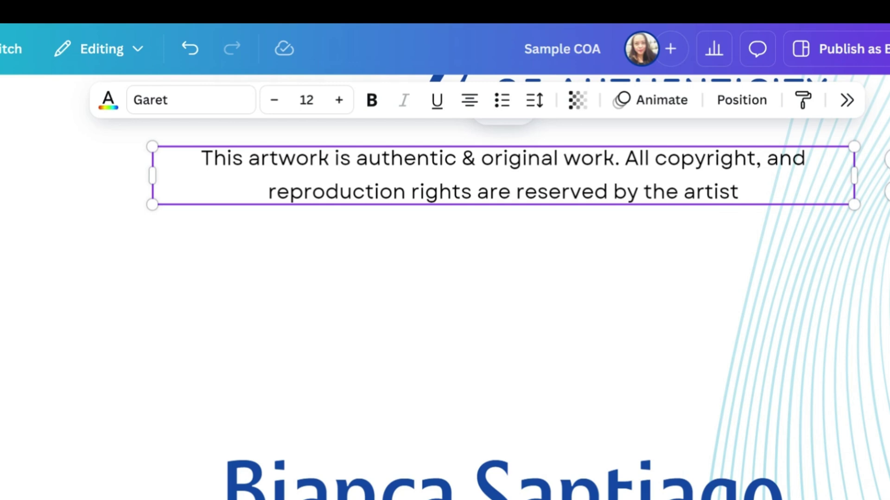
text(.)
Move the recipient name up to just below the rights statement.
scroll(563, 397, down, 3)
key(Escape)
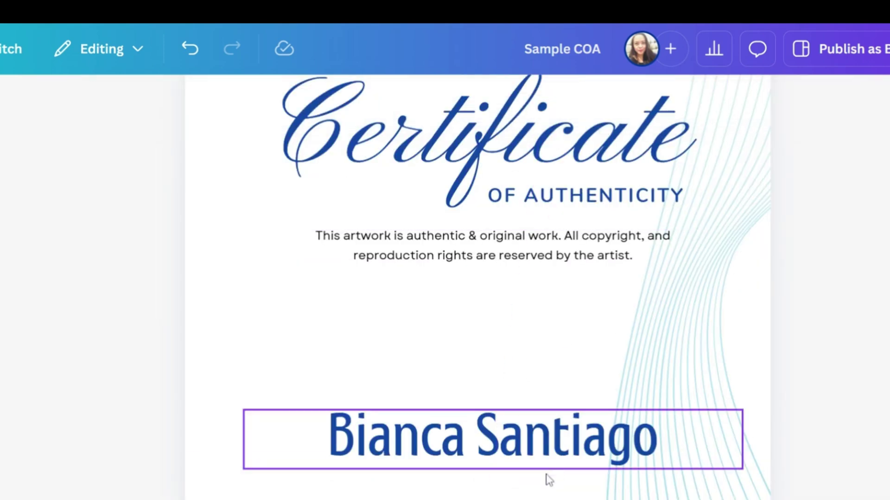
click(532, 465)
drag(533, 465, 517, 318)
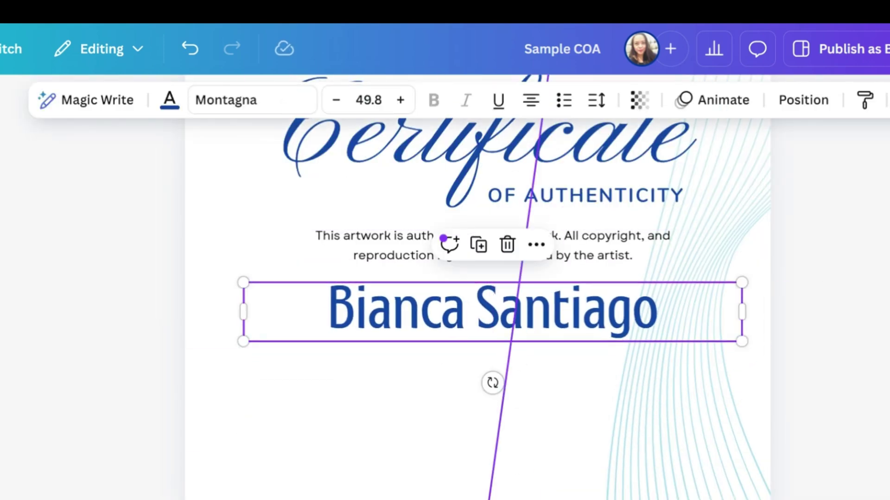
Delete the signatory names, signature lines and TITLE labels.
scroll(615, 374, down, 3)
click(618, 404)
key(Delete)
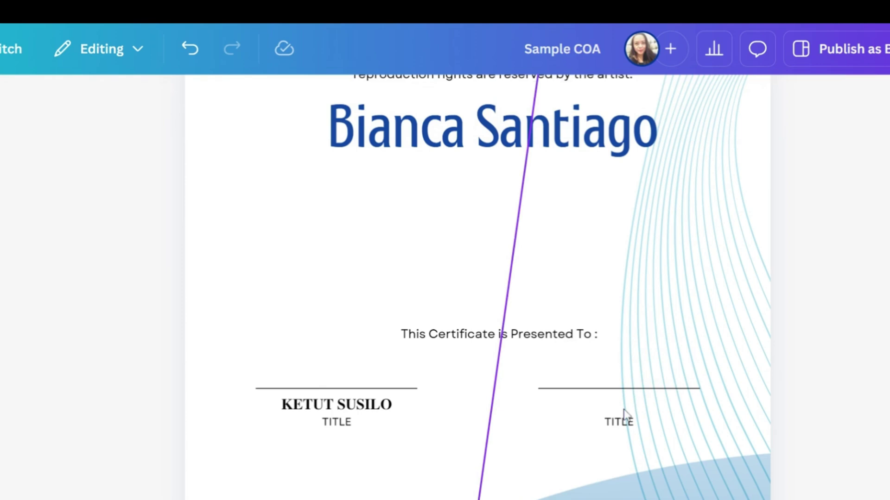
click(628, 388)
click(634, 351)
click(634, 351)
click(360, 389)
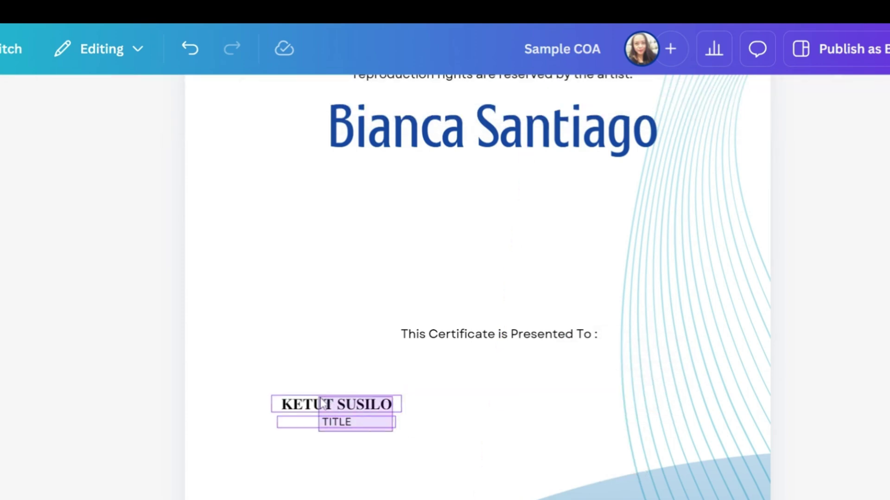
Left-align the 'This Certificate is Presented To' line and place it below the name.
click(562, 334)
click(530, 99)
click(481, 147)
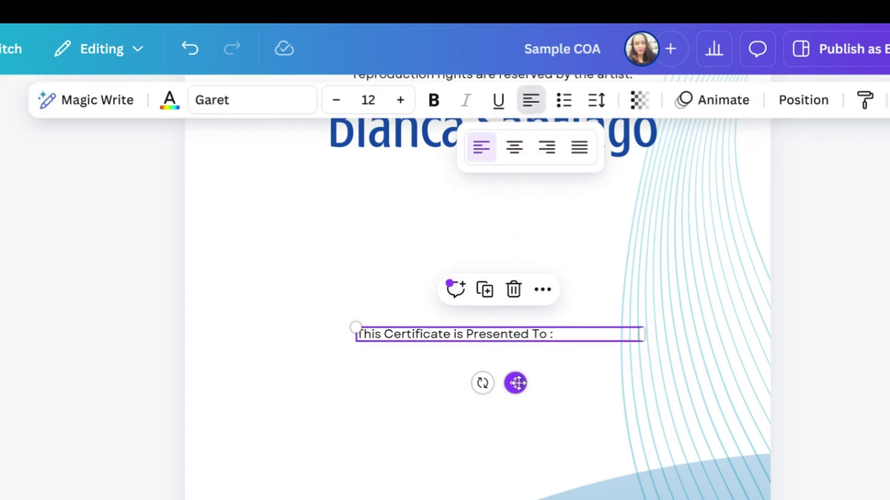
drag(515, 383, 644, 235)
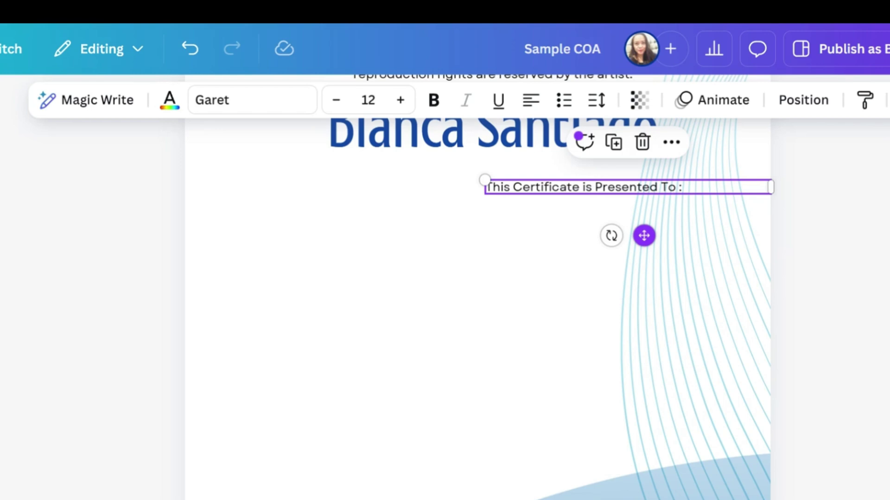
Replace the presentation line's text with 'Title:'.
key(Return)
key(BackSpace)
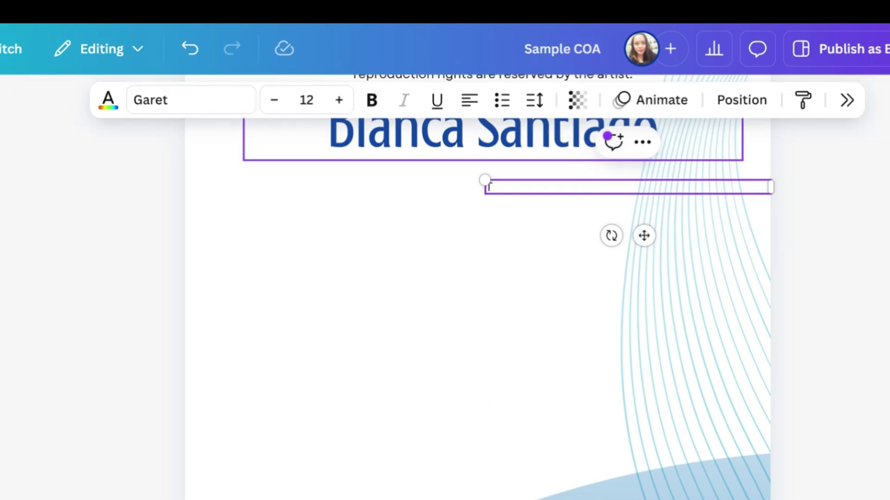
text(Title:)
click(435, 300)
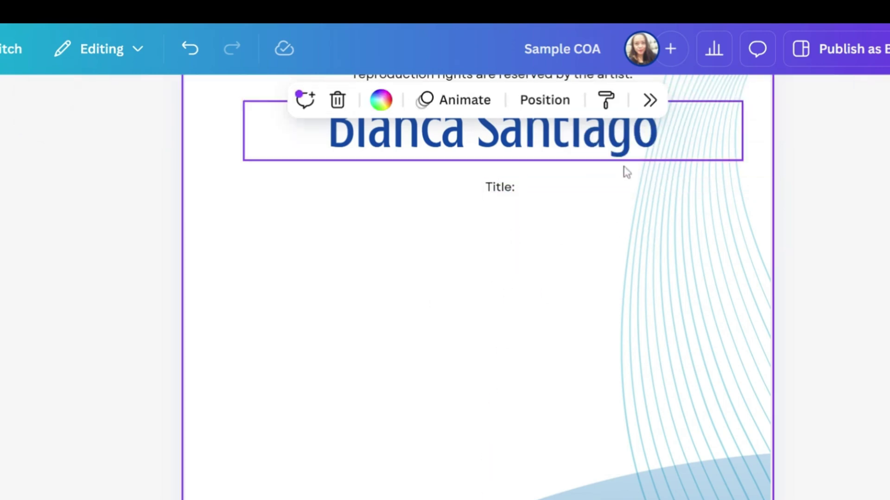
Duplicate the Title line below itself and change it to 'Size: 10 x 14 inches'.
click(531, 191)
click(614, 142)
drag(655, 246, 644, 260)
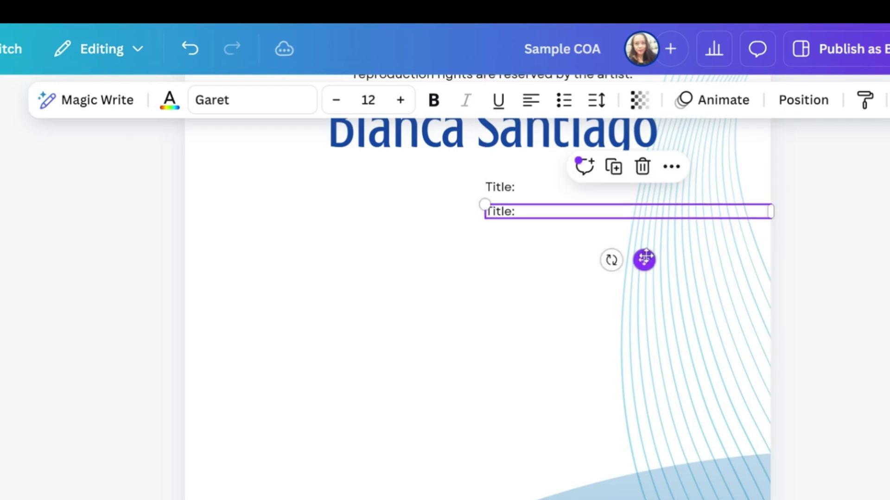
double_click(516, 216)
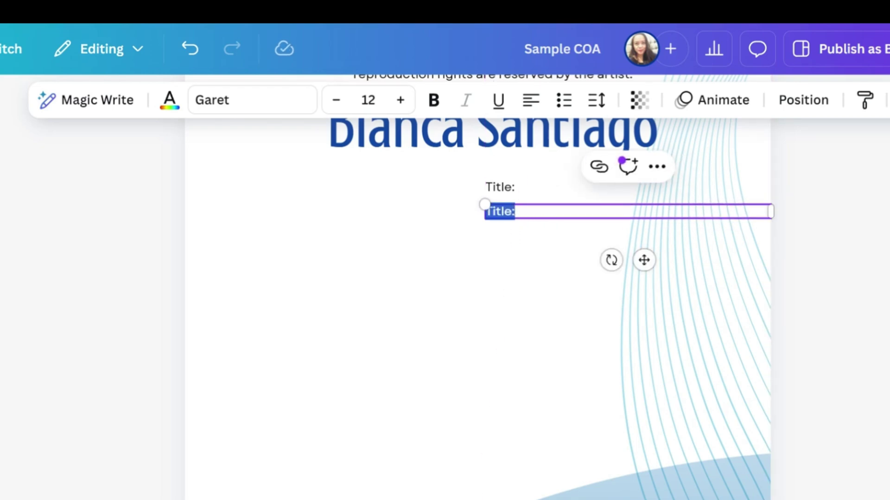
text(Siz)
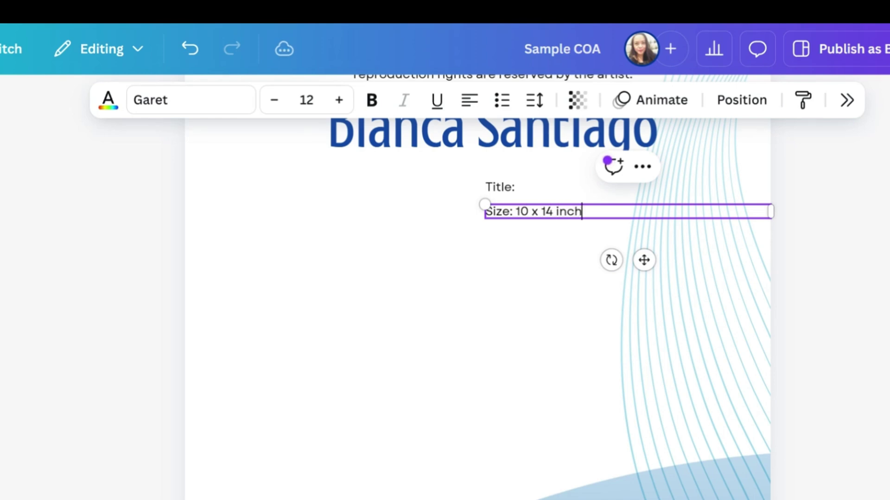
key(Escape)
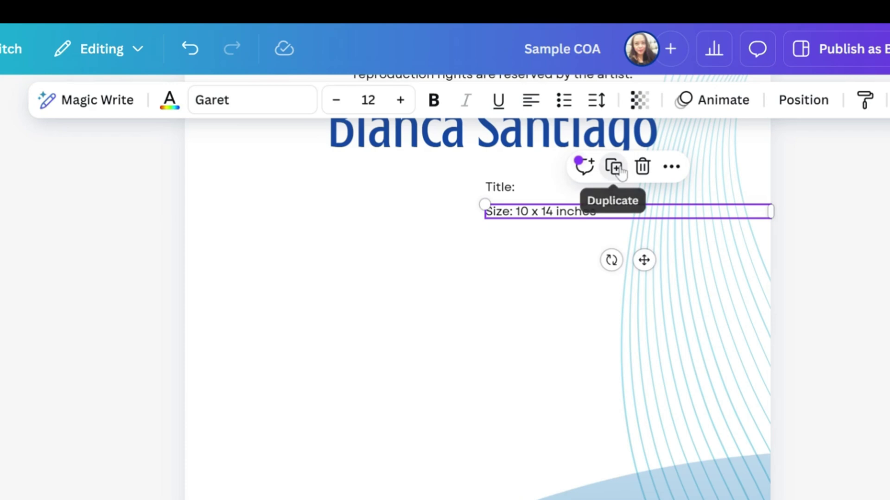
Add a duplicated line below reading 'Medium: Watercolor on Paper'.
click(613, 166)
mouse_move(655, 270)
mouse_down()
mouse_move(652, 294)
mouse_move(648, 284)
mouse_up()
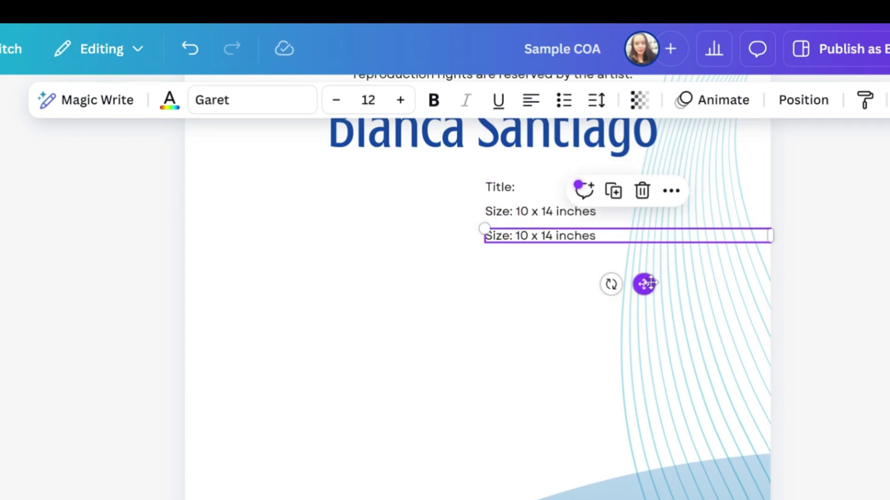
double_click(550, 235)
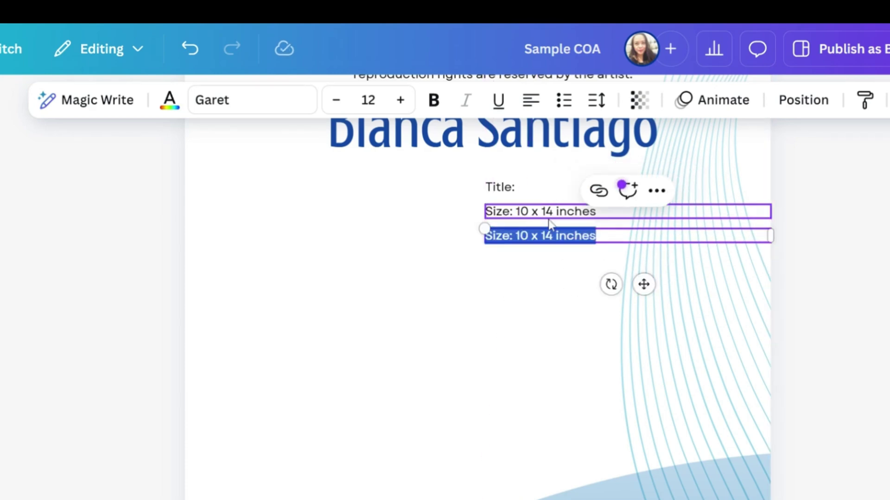
text(Medium:)
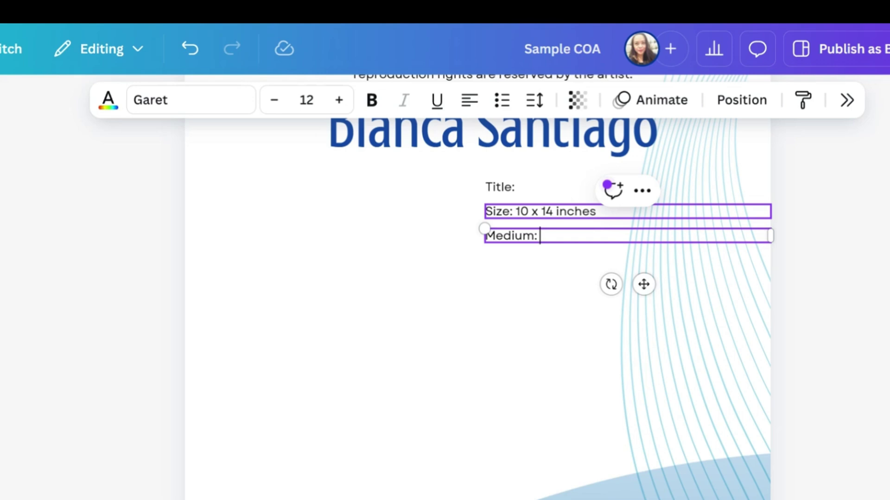
text( Watercolor on Pa)
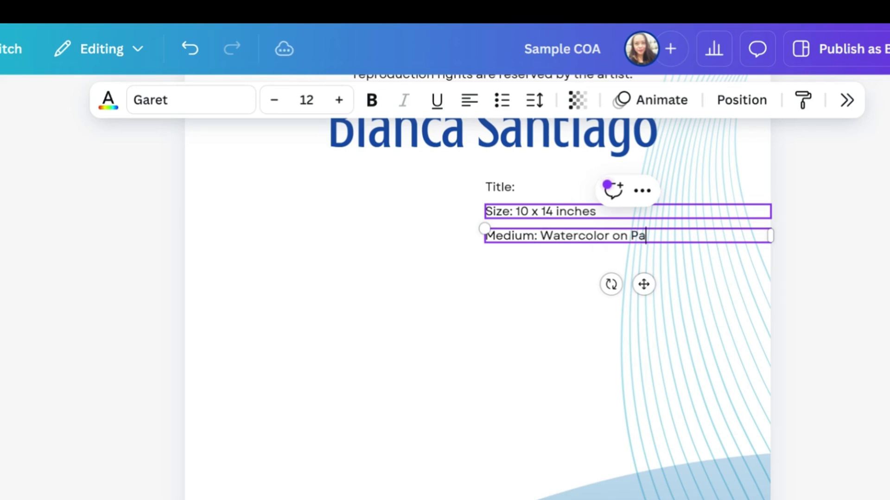
text(per)
key(Escape)
Add a Special Instructions line with framing and care directions, restoring its original text wrap.
key(ctrl+d)
key(Return)
text(Spe)
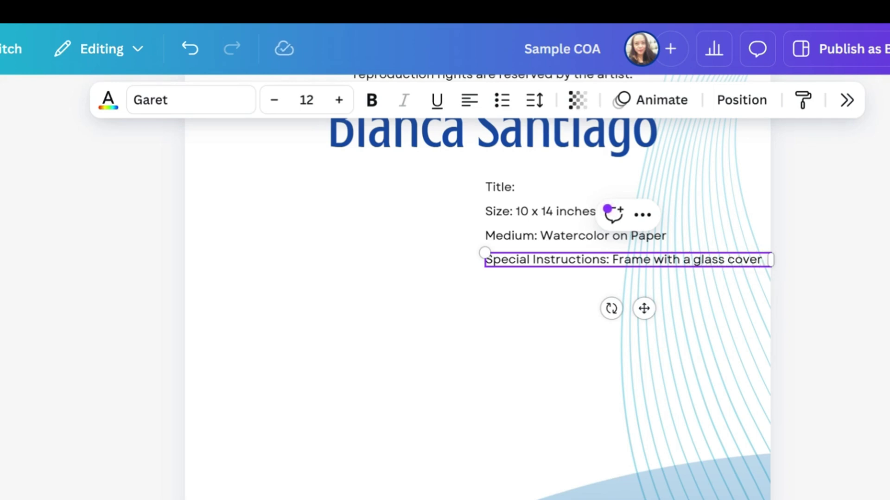
text( in)
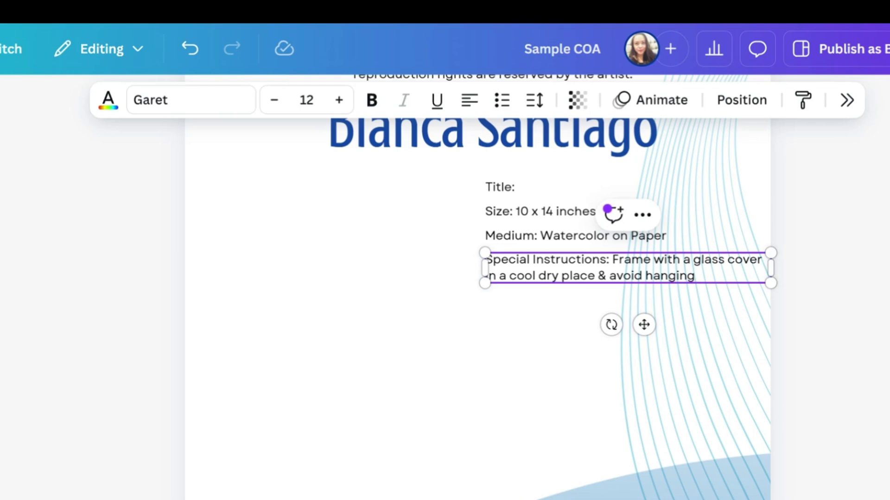
text(unlight.)
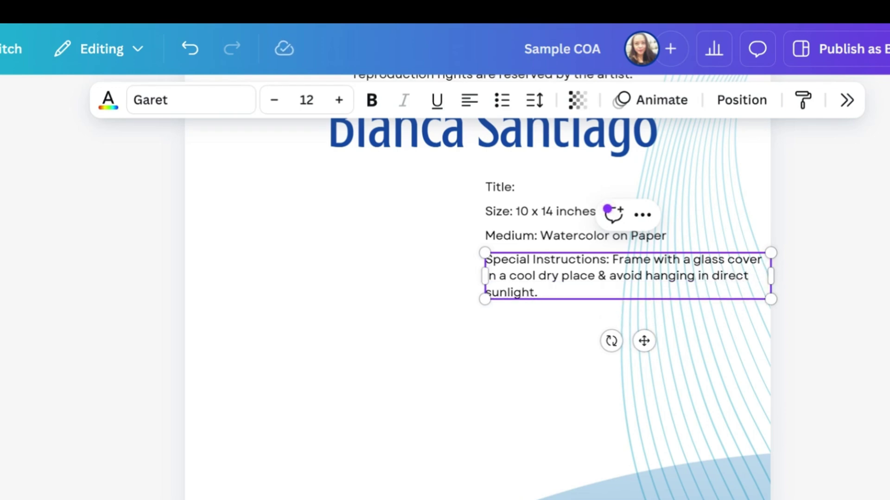
drag(775, 281, 742, 281)
click(487, 292)
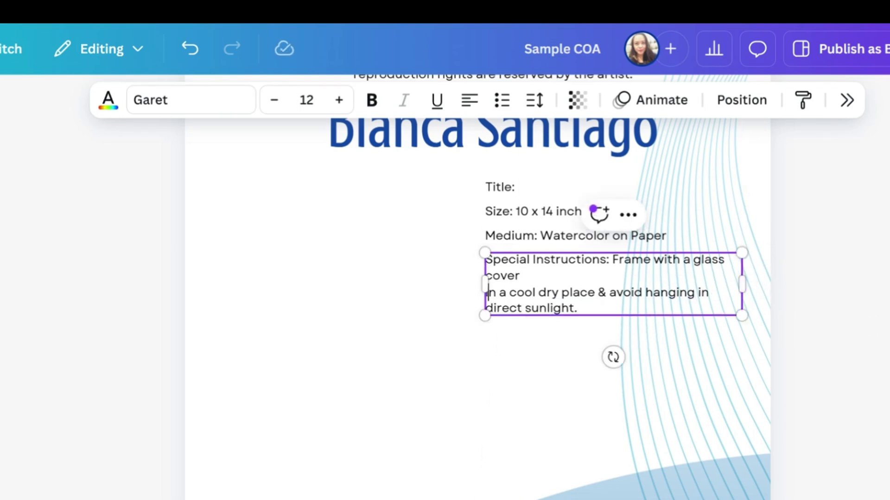
key(BackSpace)
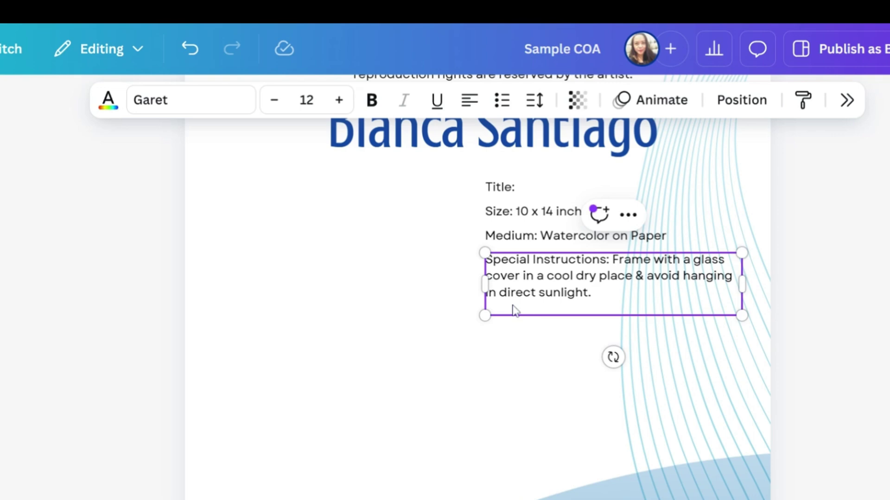
click(190, 49)
key(ctrl+y)
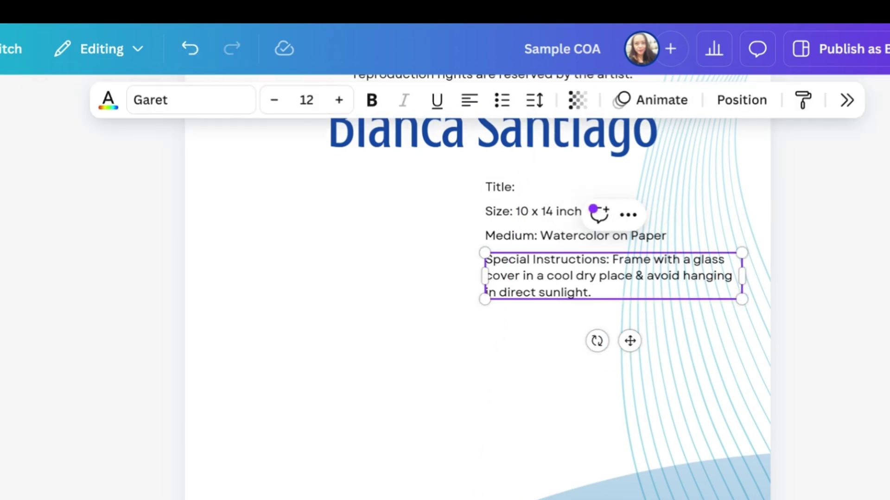
click(462, 325)
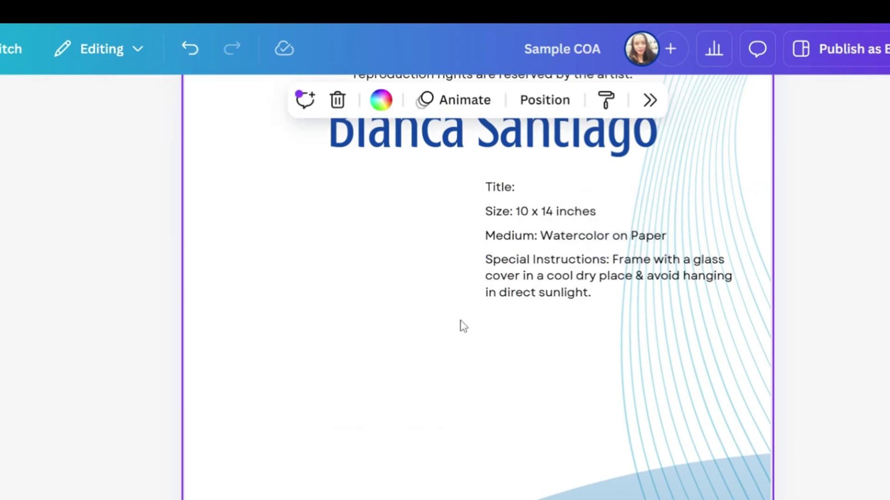
Select the Title, Size, Medium and Special Instructions text lines together.
click(499, 187)
shift+click(540, 211)
shift+click(575, 235)
shift+click(602, 275)
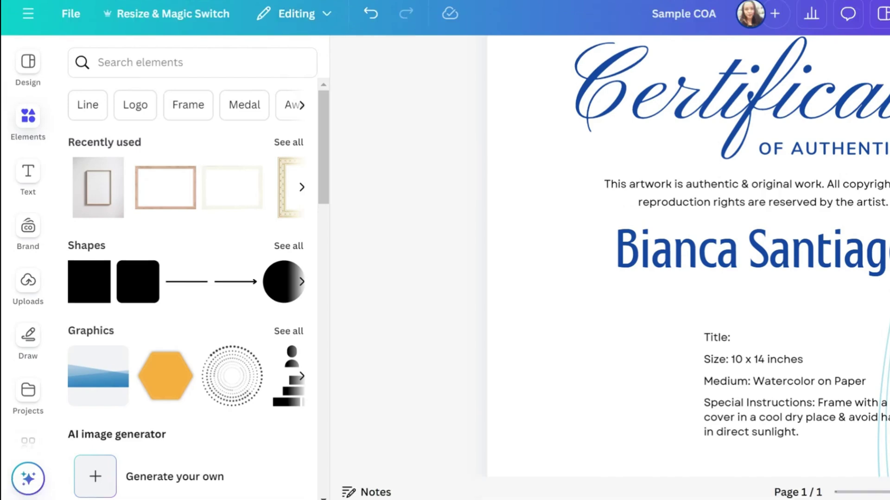
Search the design elements for 'frame mock up' again.
click(98, 62)
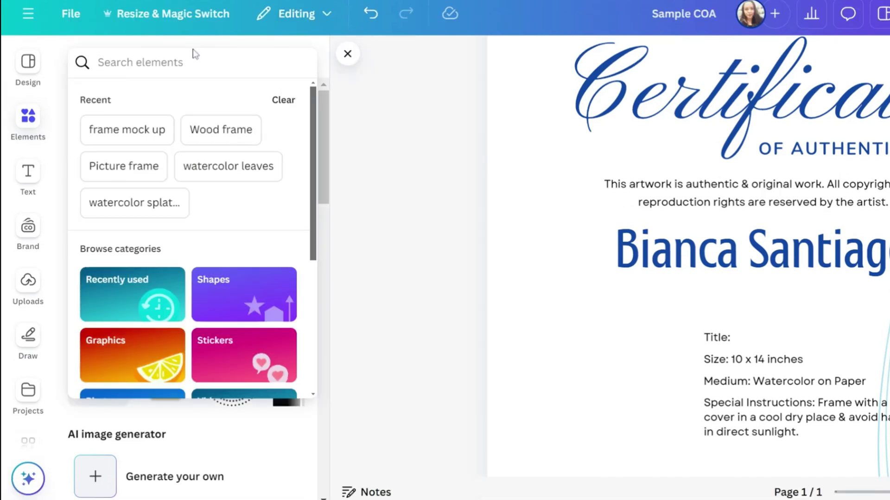
text(fra)
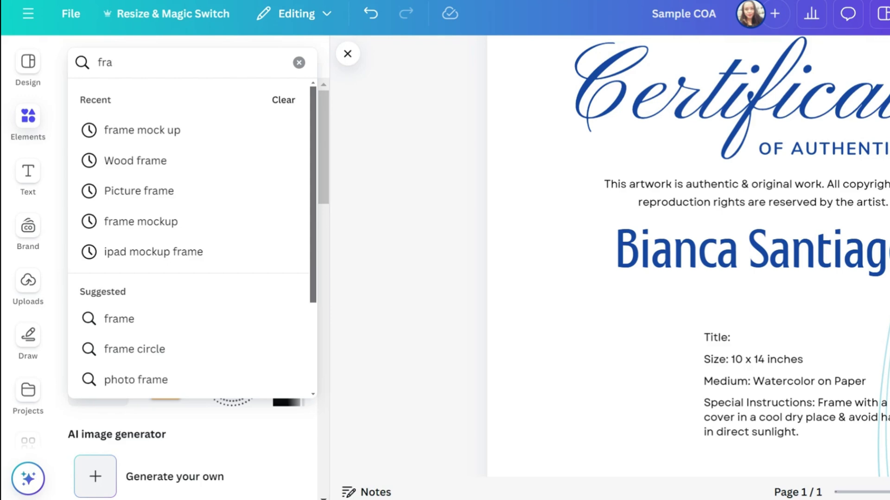
click(192, 138)
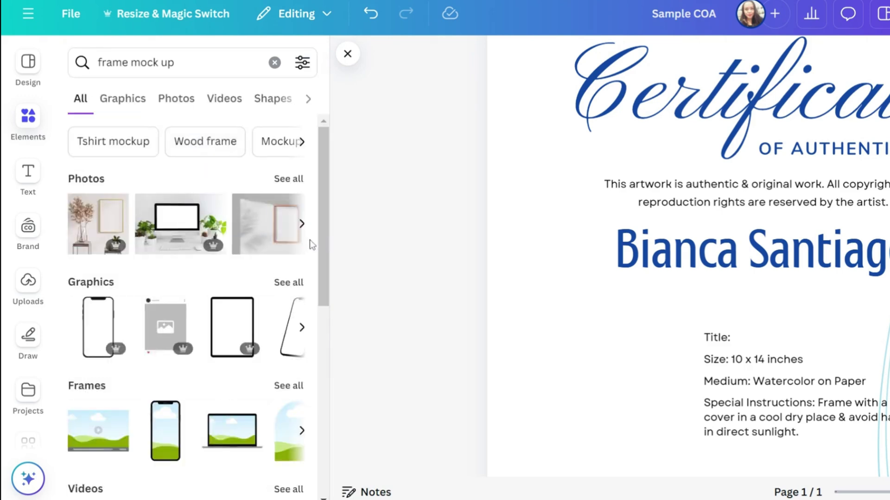
scroll(252, 287, down, 8)
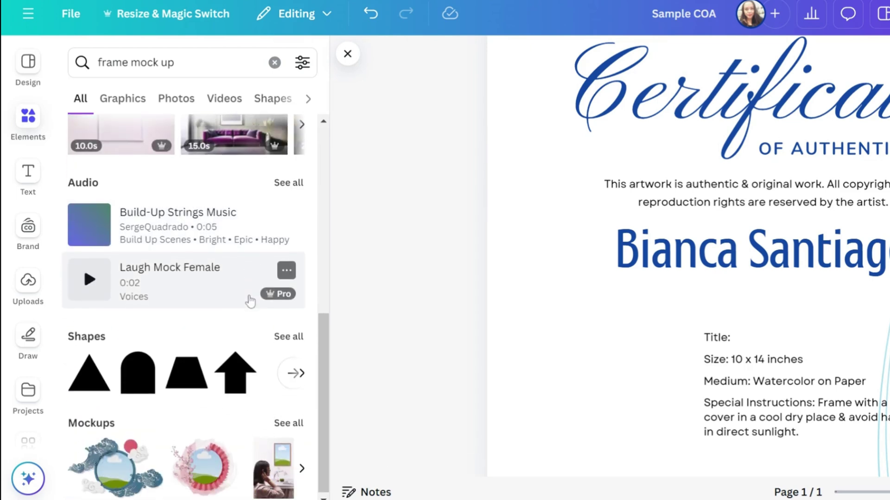
scroll(250, 301, up, 6)
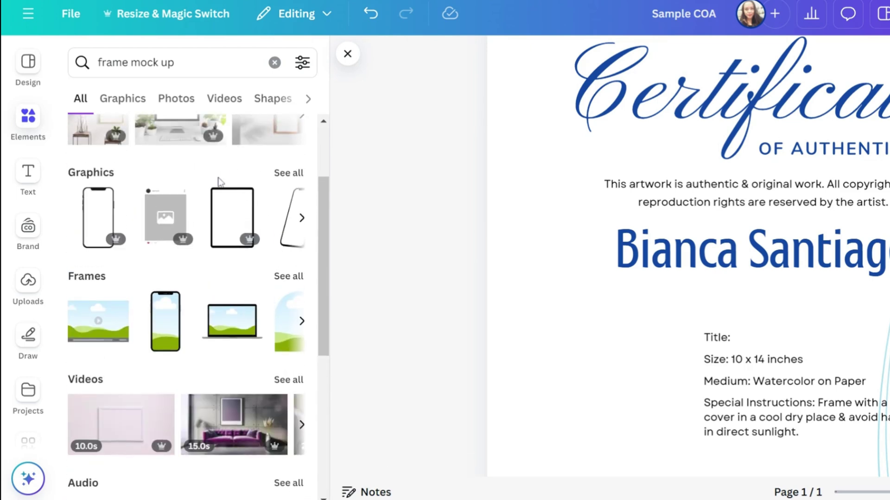
scroll(218, 181, up, 3)
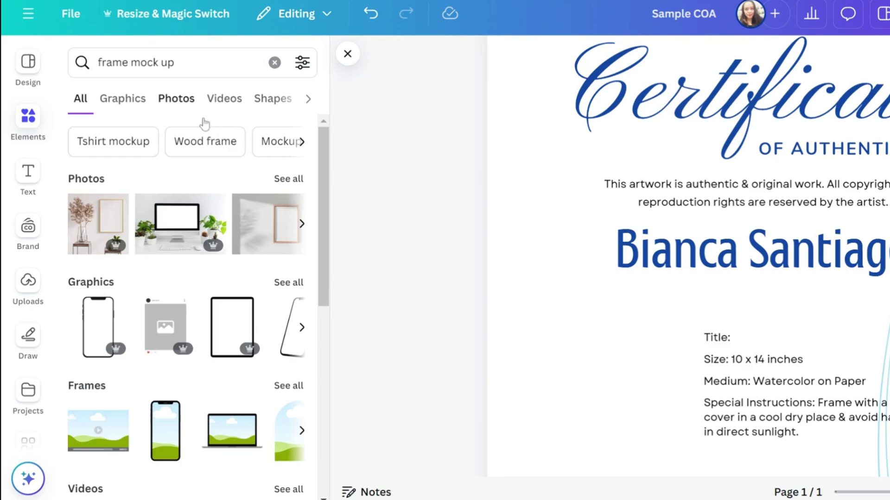
Show all 'frame mock up' photo results and filter the Price to Free.
click(292, 181)
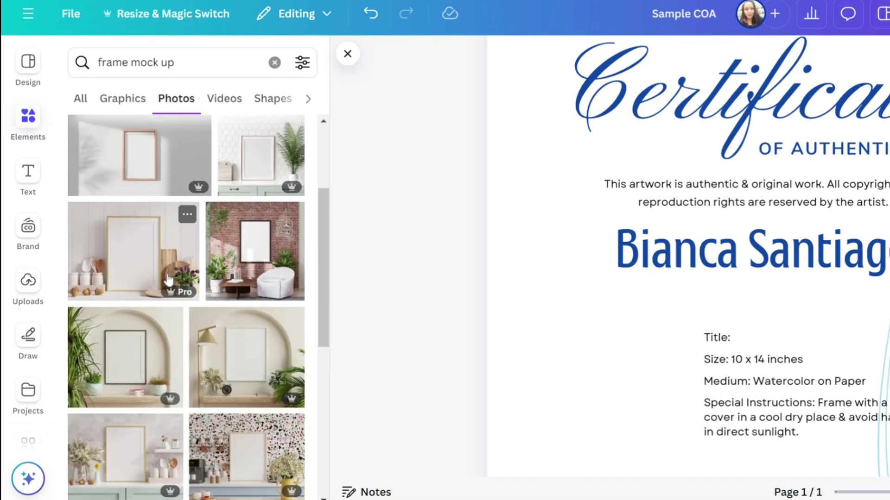
scroll(212, 299, down, 6)
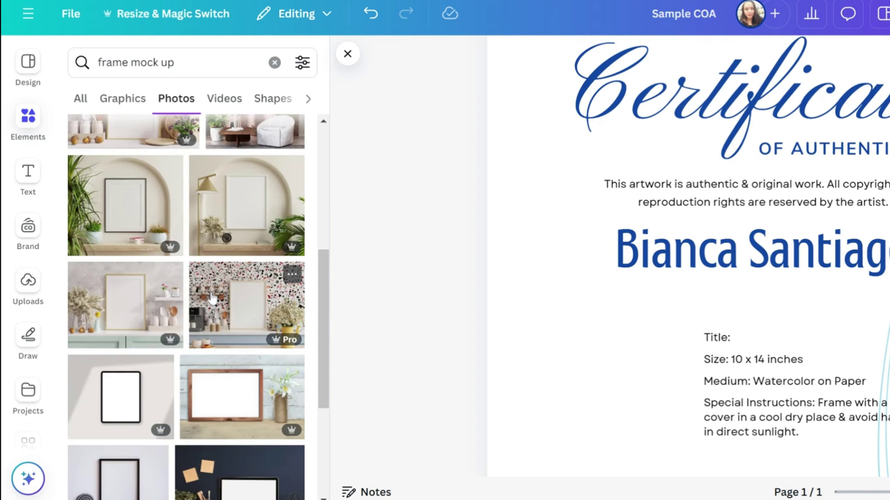
scroll(212, 292, down, 3)
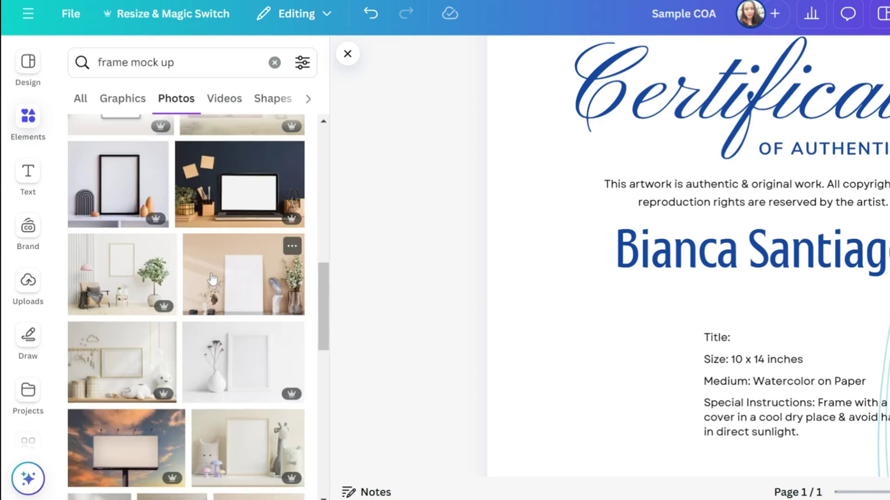
scroll(195, 270, down, 8)
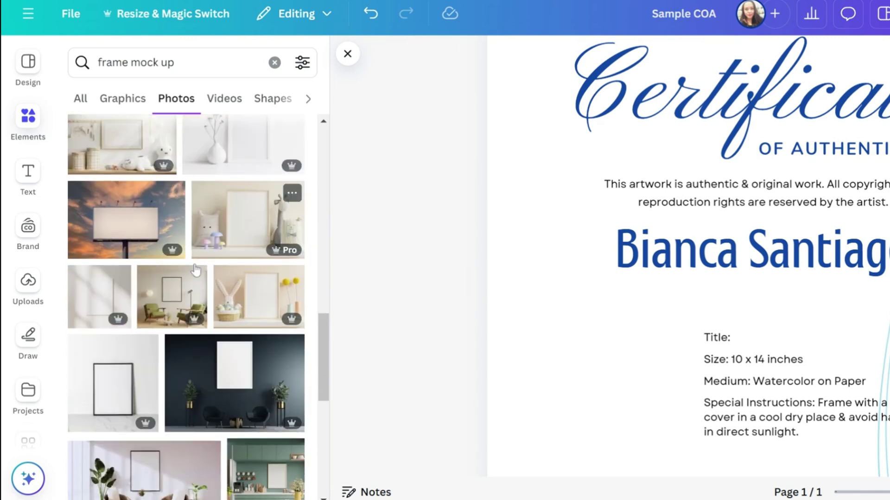
scroll(195, 270, down, 5)
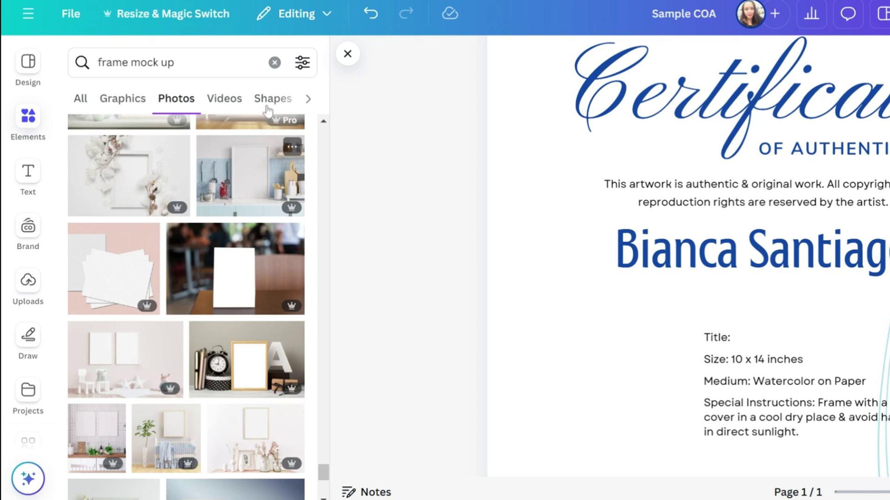
click(302, 62)
scroll(232, 255, down, 3)
click(89, 234)
click(89, 234)
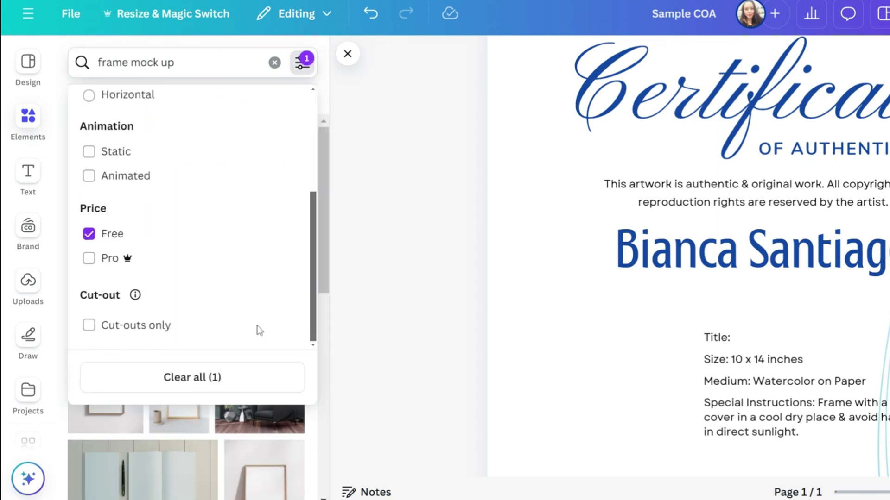
Add the leaning frame mockup photo, try BG Remover with a resize, then undo it all.
click(264, 172)
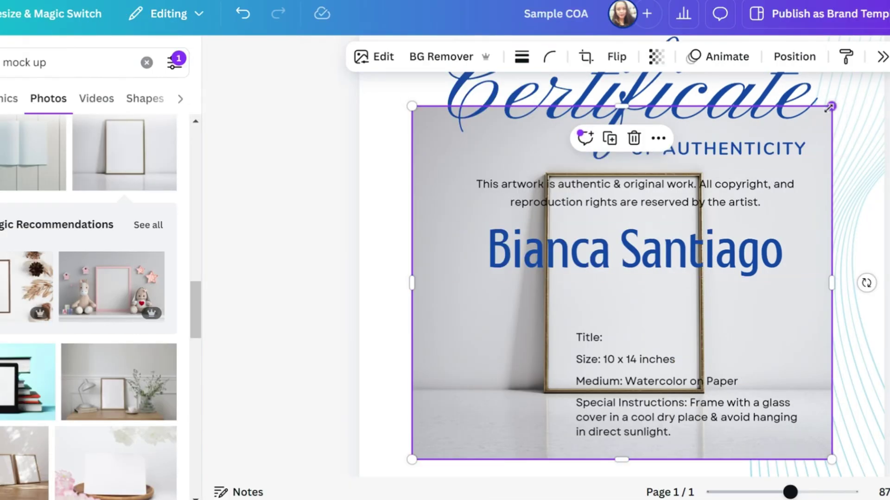
click(443, 57)
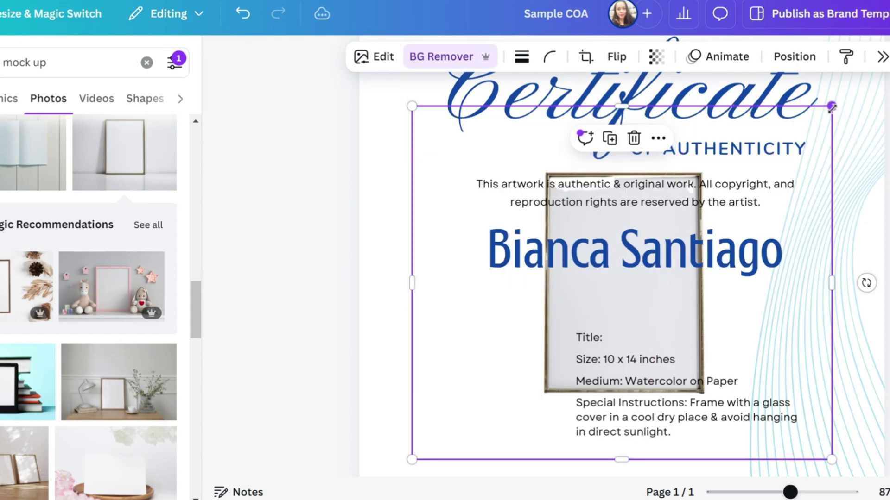
drag(832, 106, 551, 150)
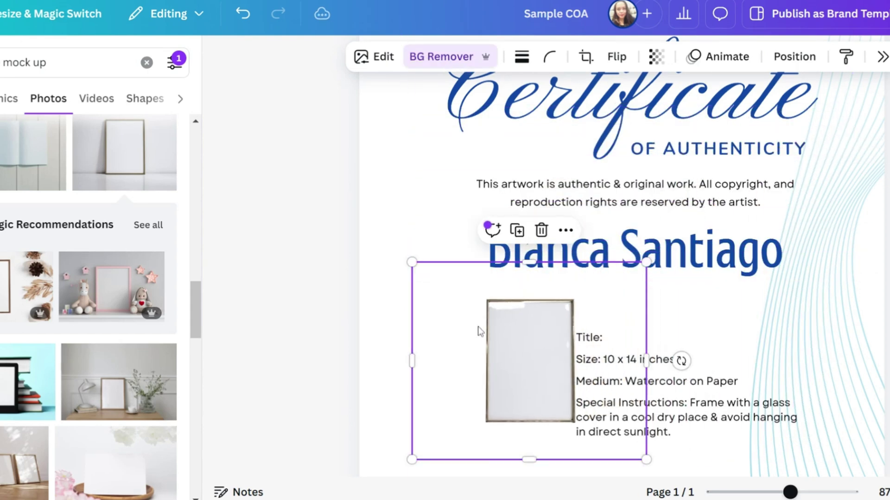
drag(479, 329, 443, 351)
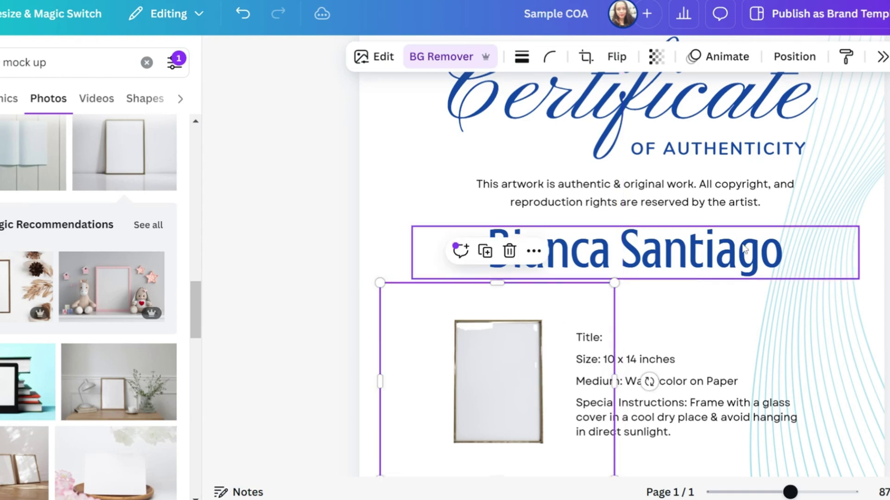
scroll(456, 287, down, 3)
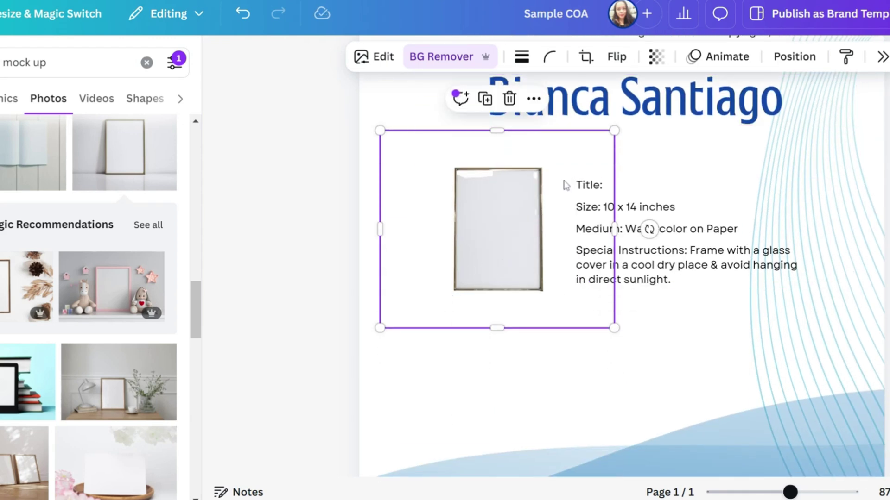
click(243, 14)
click(243, 14)
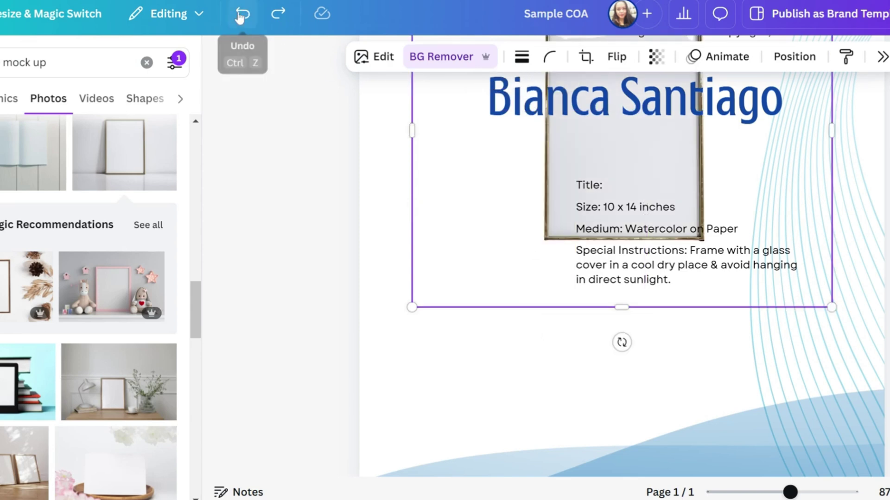
click(242, 14)
Move the mockup photo down-left and crop its left, bottom, right and top edges.
drag(484, 227, 437, 376)
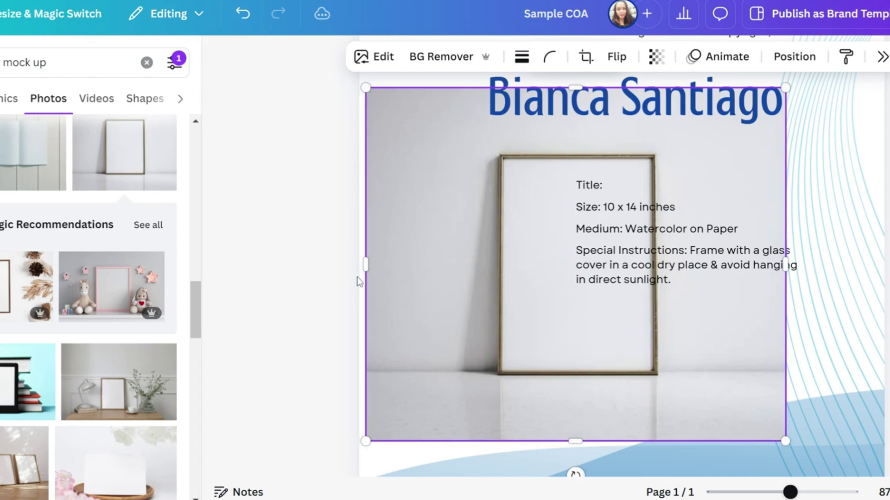
drag(366, 267, 451, 264)
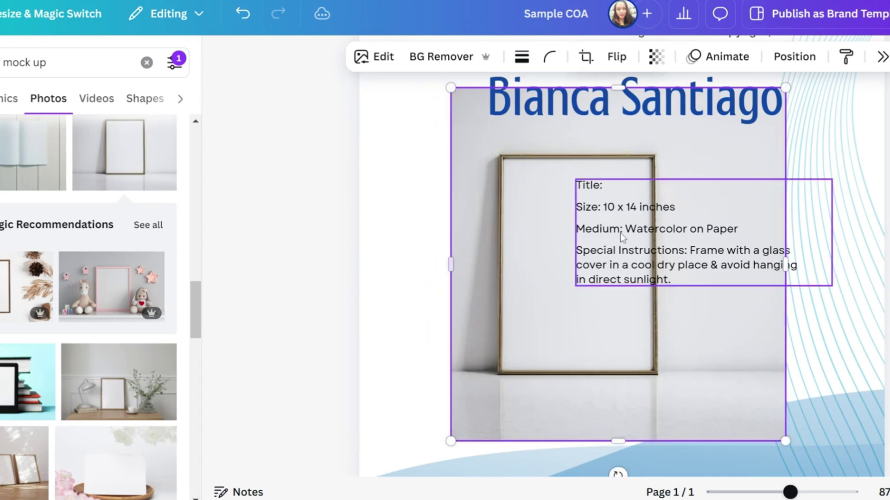
drag(783, 88, 772, 100)
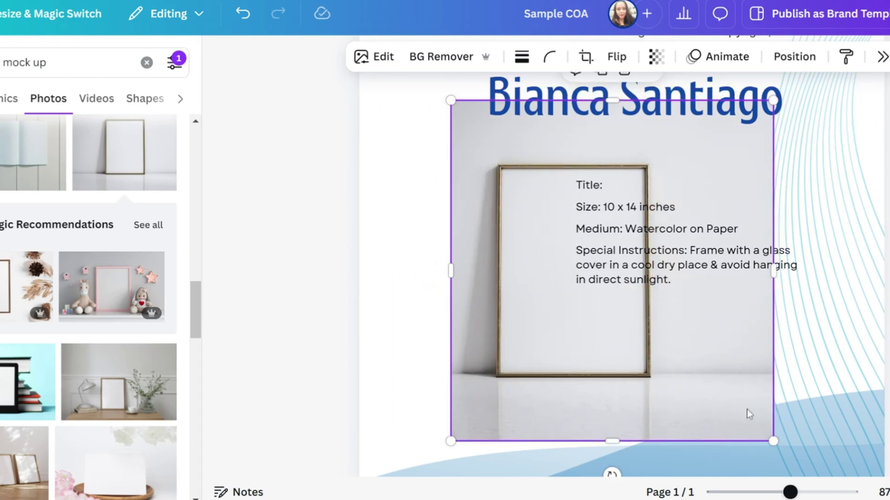
drag(620, 436, 621, 391)
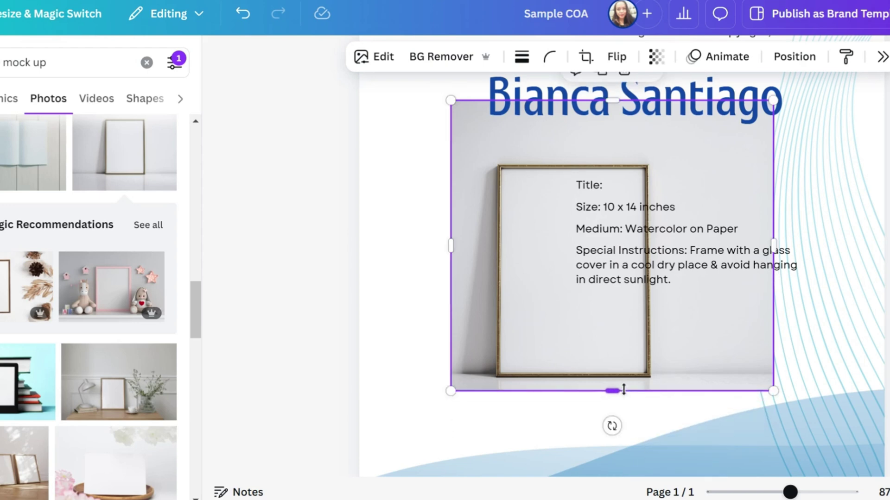
drag(774, 244, 676, 245)
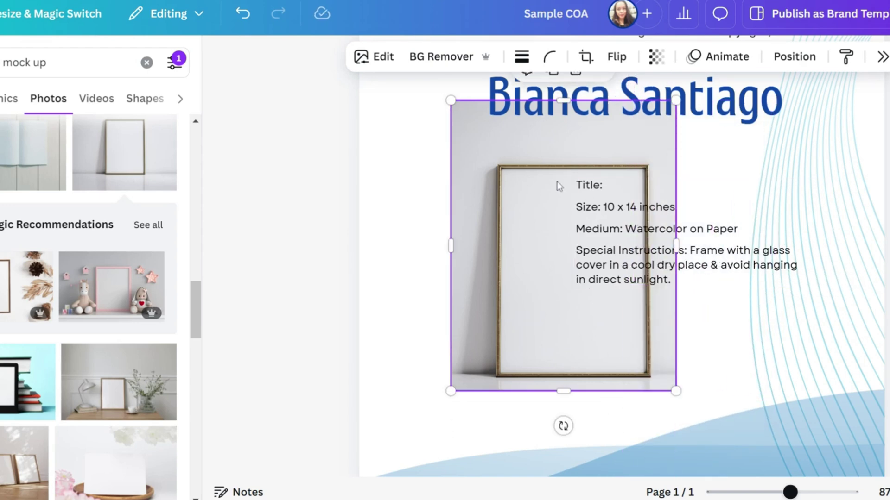
drag(558, 185, 503, 185)
drag(508, 100, 509, 145)
drag(395, 269, 411, 269)
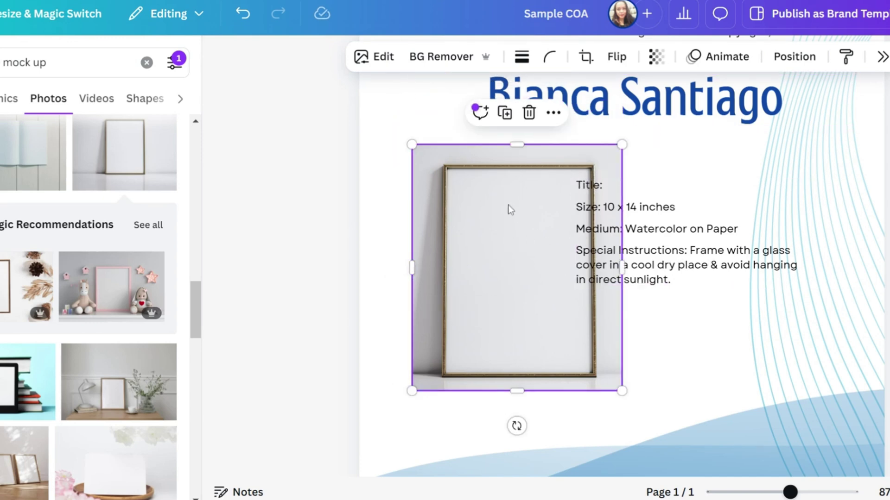
Shrink the mockup photo and line it up beside the artwork details text.
drag(622, 391, 552, 334)
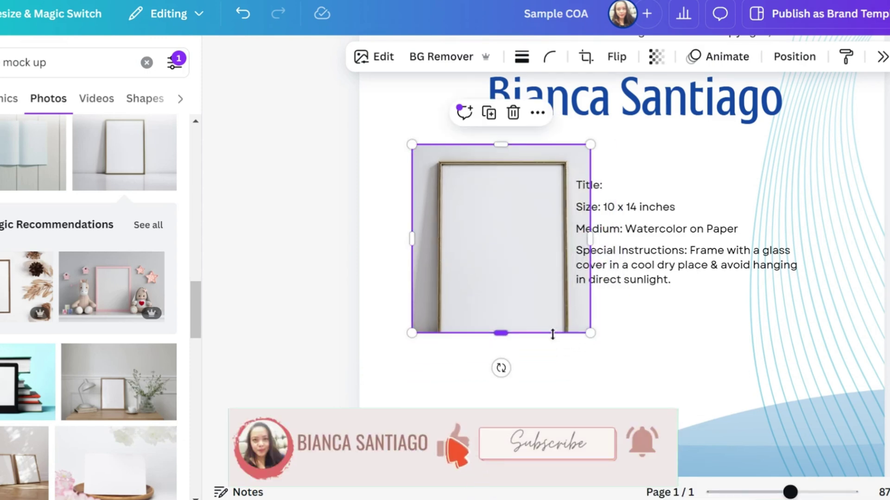
click(242, 15)
drag(588, 347, 559, 313)
drag(507, 264, 510, 269)
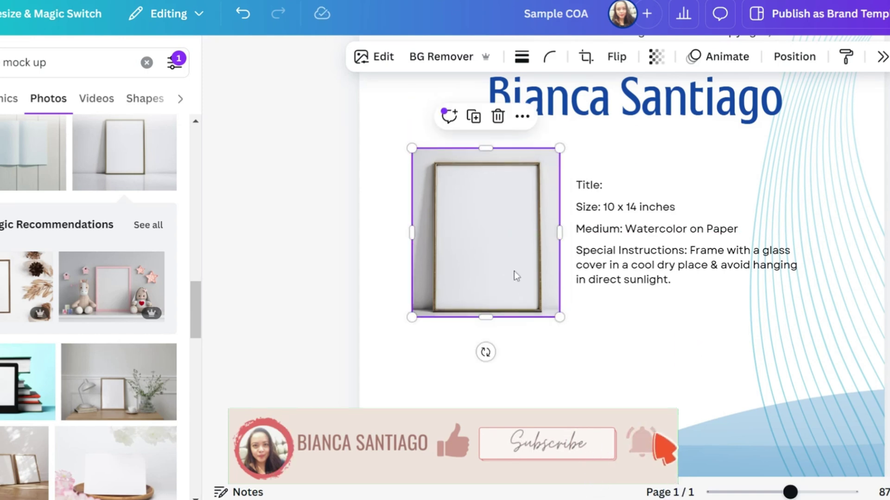
key(Escape)
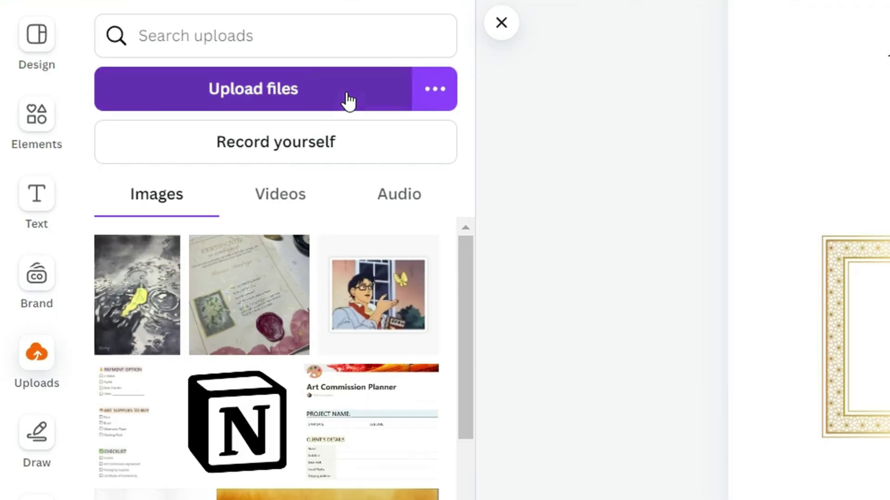
Add the uploaded watercolor painting to the page from Uploads and shrink it.
click(346, 98)
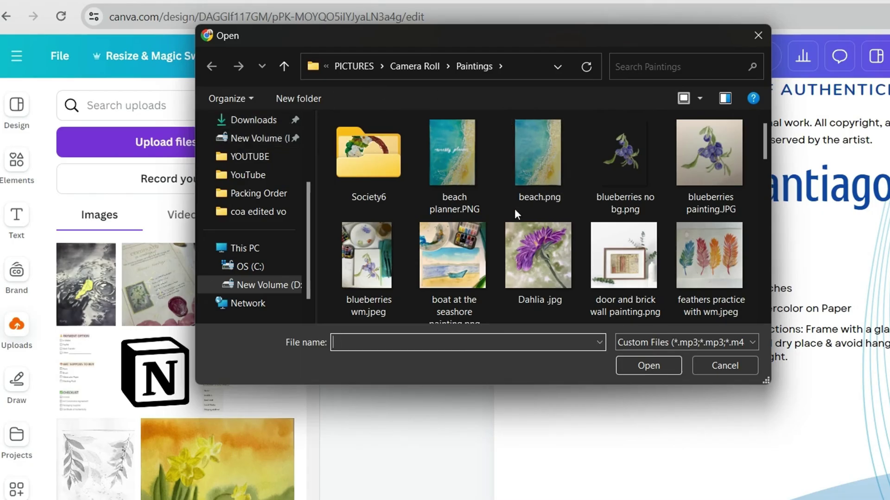
click(729, 366)
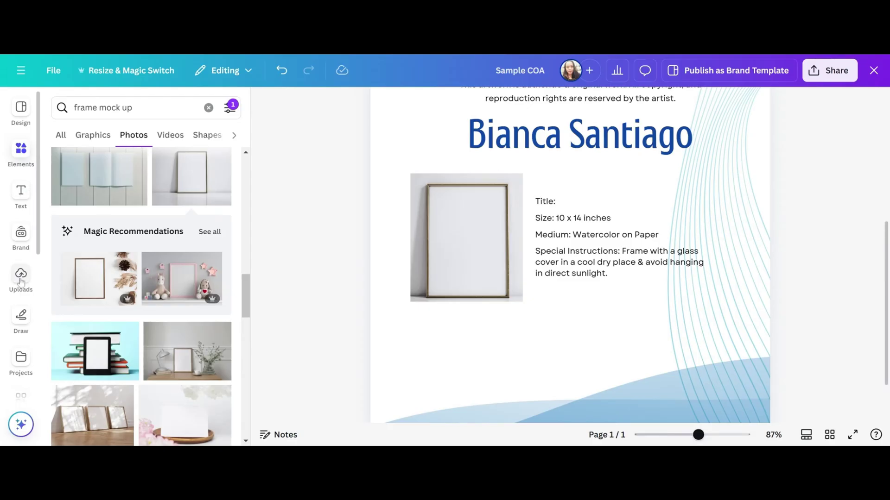
click(21, 278)
click(85, 221)
scroll(714, 194, up, 5)
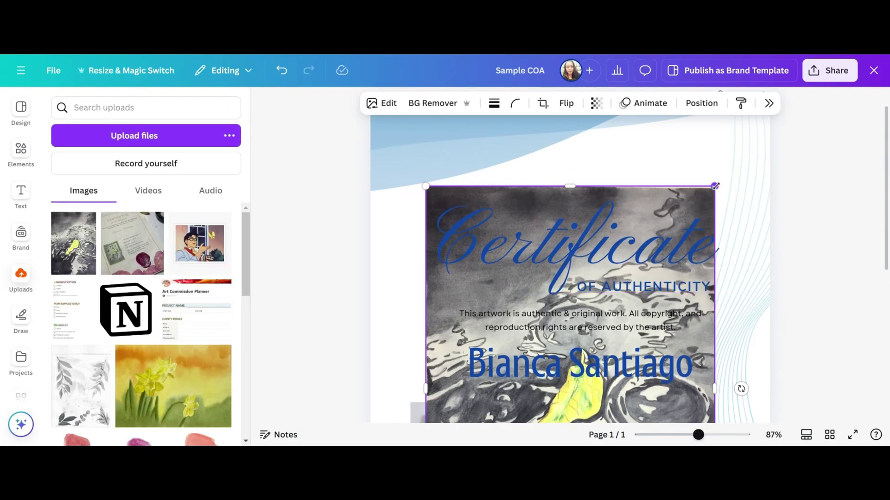
drag(715, 185, 591, 357)
Resize and move the watercolor painting onto the frame mockup.
scroll(507, 334, down, 5)
scroll(495, 263, up, 4)
scroll(495, 264, down, 2)
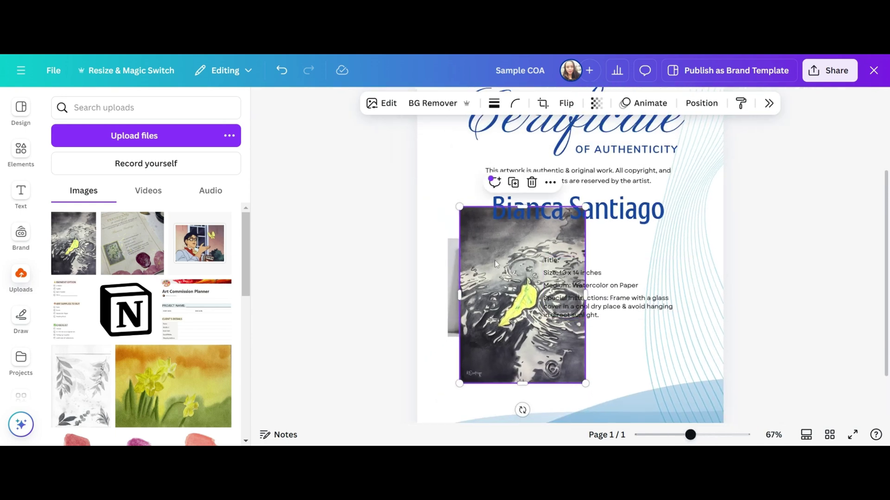
drag(495, 264, 497, 306)
scroll(586, 369, down, 2)
drag(586, 369, 518, 273)
scroll(491, 297, up, 6)
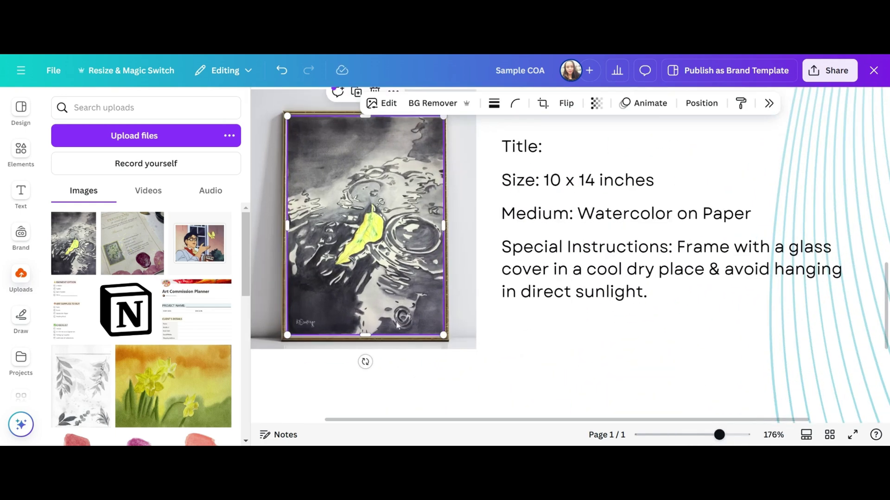
scroll(441, 180, up, 2)
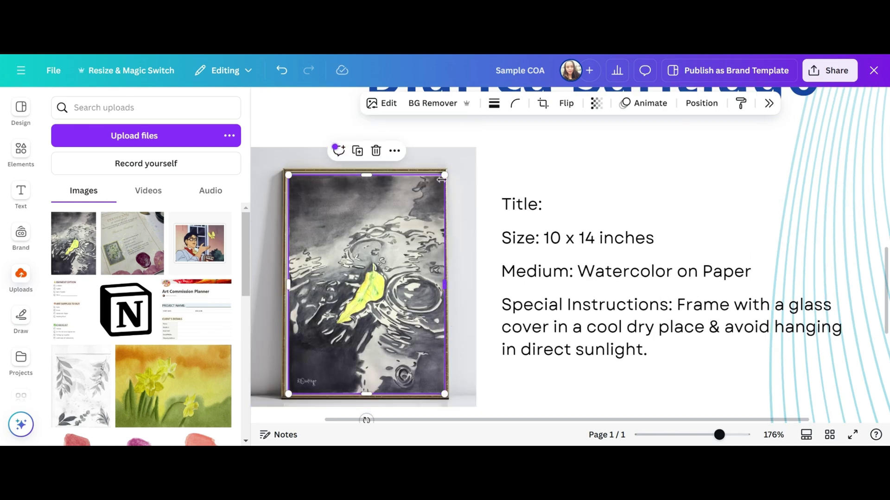
drag(441, 179, 441, 179)
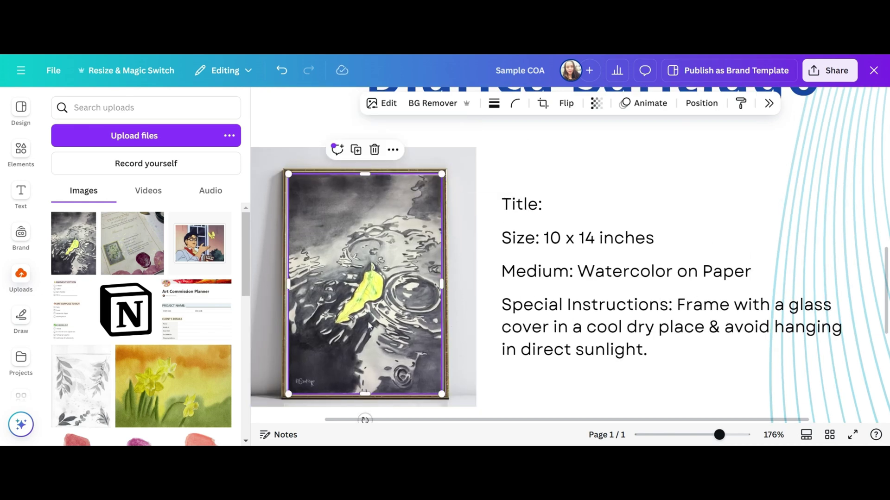
Refit the painting inside the frame and widen it slightly to fill it.
double_click(369, 326)
click(439, 268)
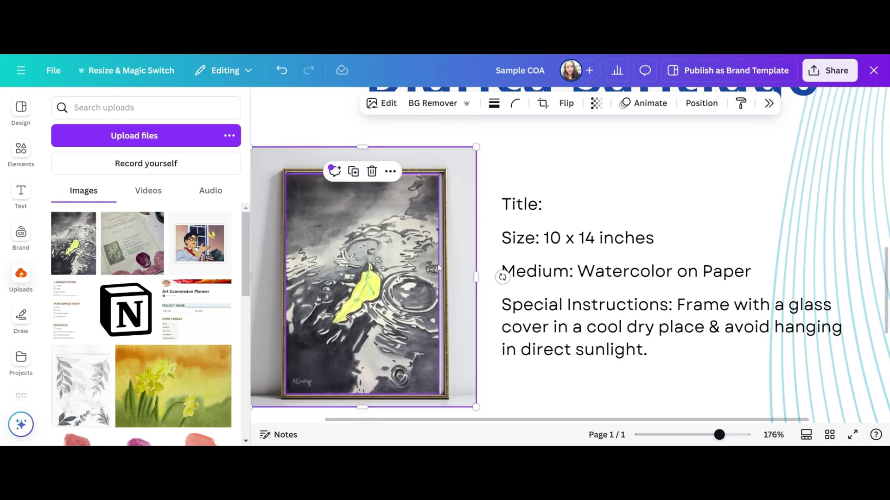
click(406, 281)
drag(439, 284, 446, 286)
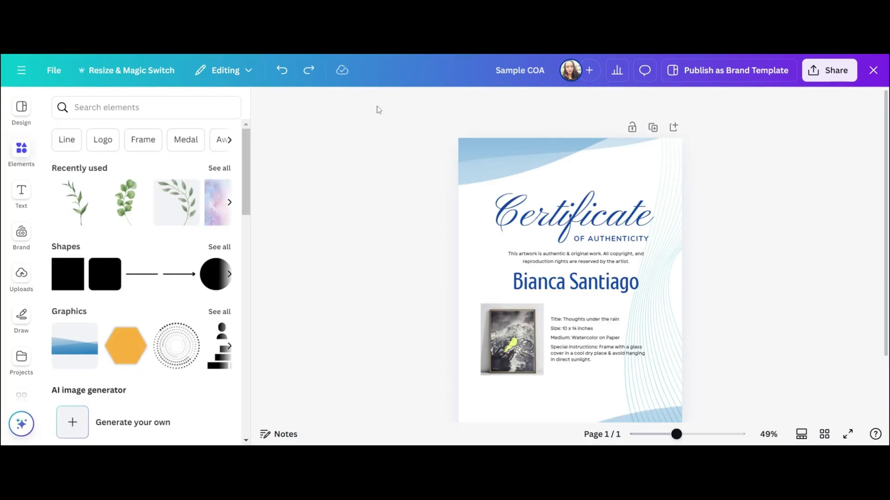
Make the Certificate title, OF AUTHENTICITY and artist's name text black.
click(660, 298)
click(572, 213)
click(602, 239)
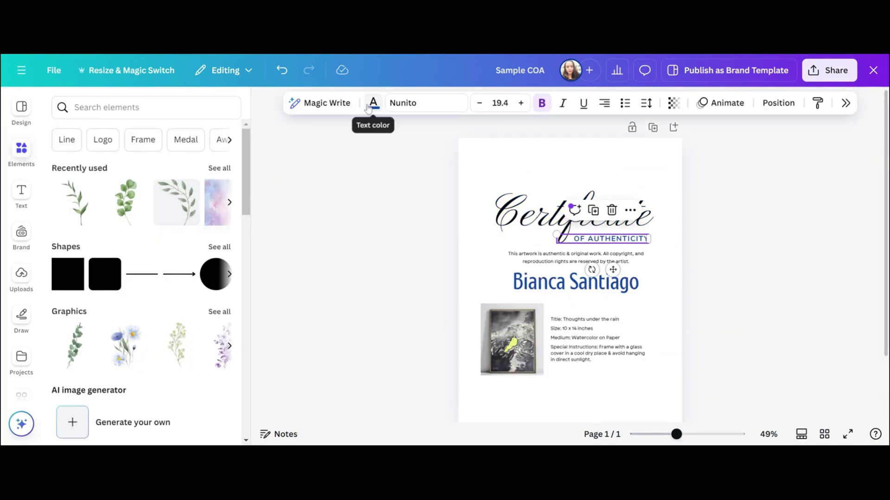
click(373, 103)
click(575, 282)
Search Elements for 'watercolor leaves', filter to Graphics and add a leaf graphic.
click(139, 107)
text(watercolor leaves)
key(Return)
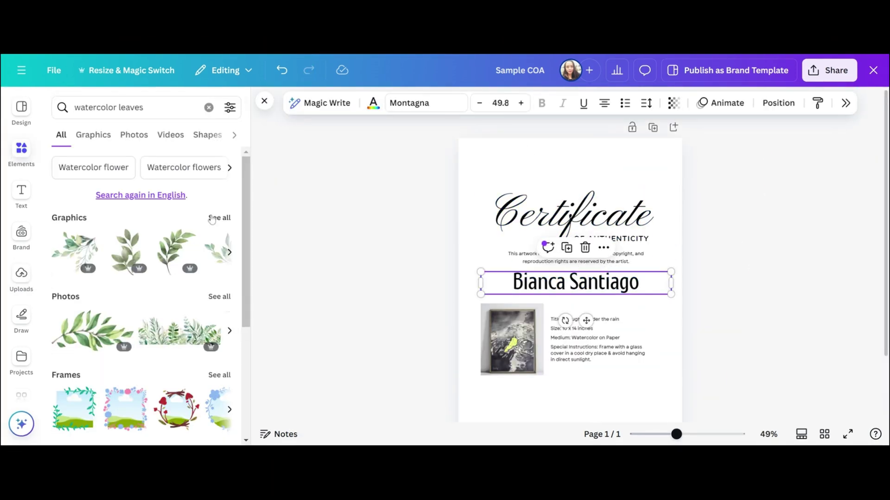
click(211, 220)
click(203, 362)
drag(570, 294, 612, 334)
scroll(742, 364, down, 2)
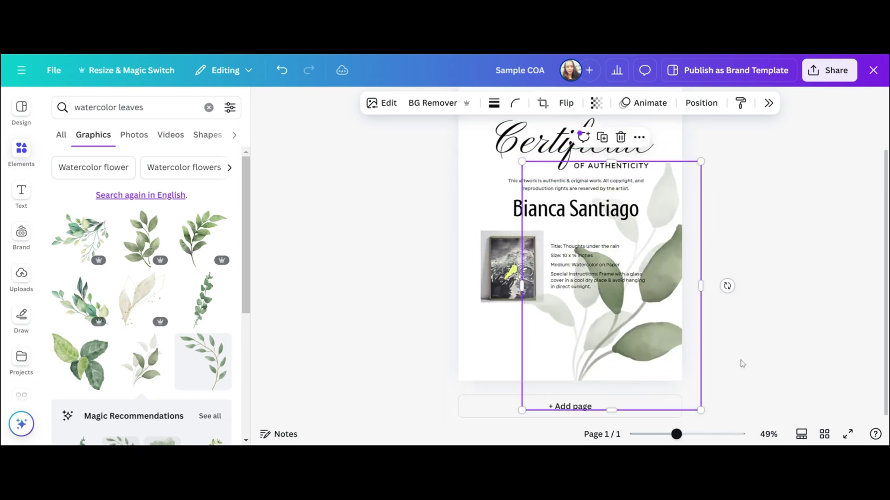
scroll(741, 363, up, 2)
Add a leafy branch, enlarge it over the title and tilt it about 17° clockwise.
click(203, 362)
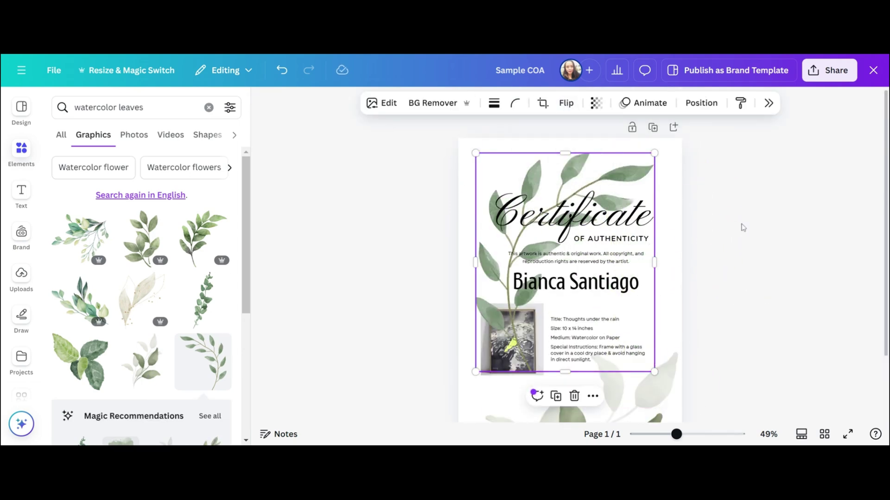
drag(654, 153, 674, 131)
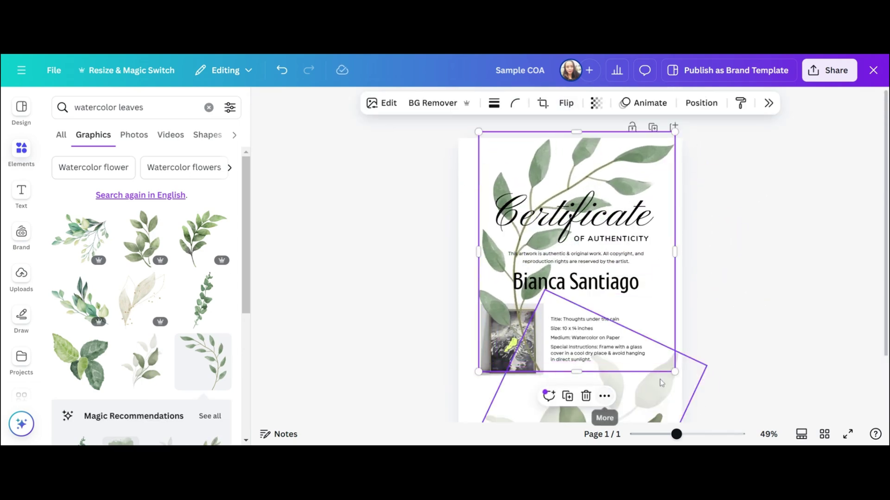
drag(576, 385, 486, 263)
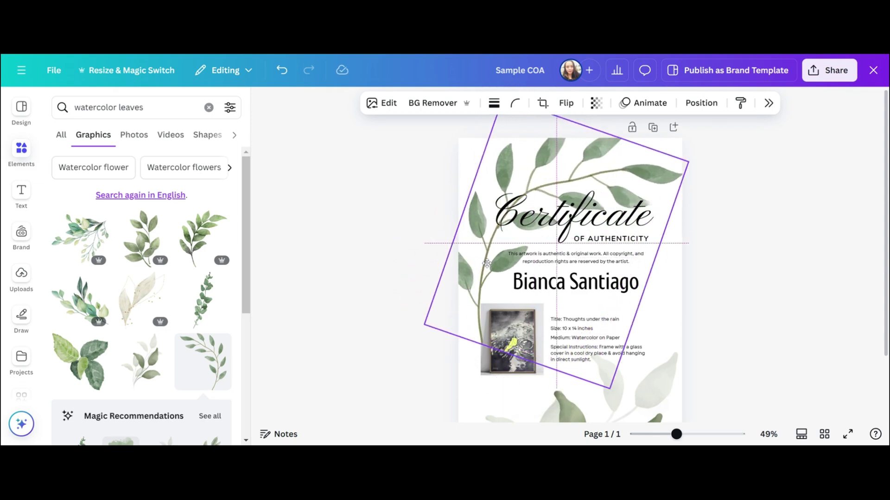
click(701, 103)
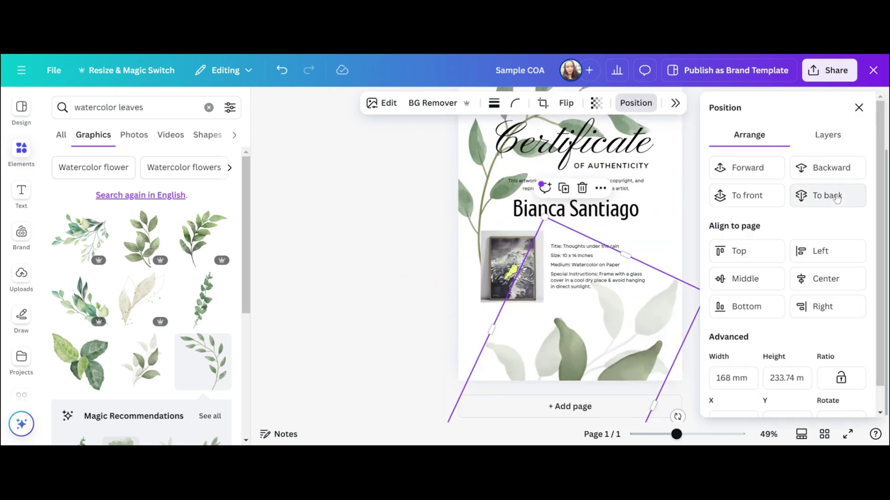
click(737, 232)
scroll(21, 278, down, 5)
Add a leafy sticker and place it tilted on the page's right side.
click(22, 380)
click(88, 275)
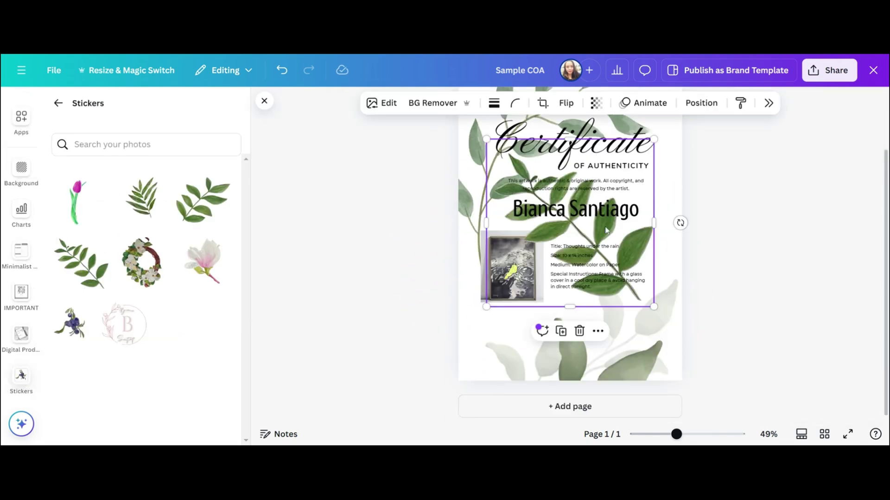
drag(606, 230, 686, 241)
click(701, 102)
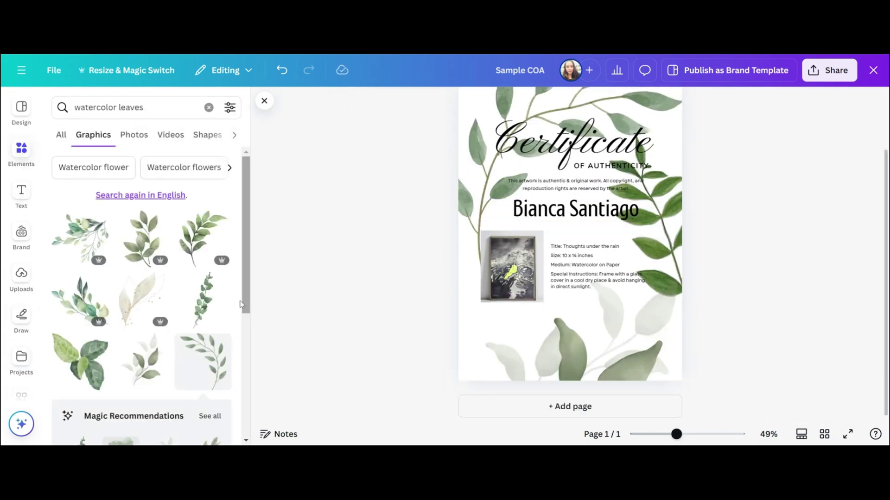
Add a large watercolor leaf graphic, resize it and adjust its layering.
scroll(179, 341, down, 5)
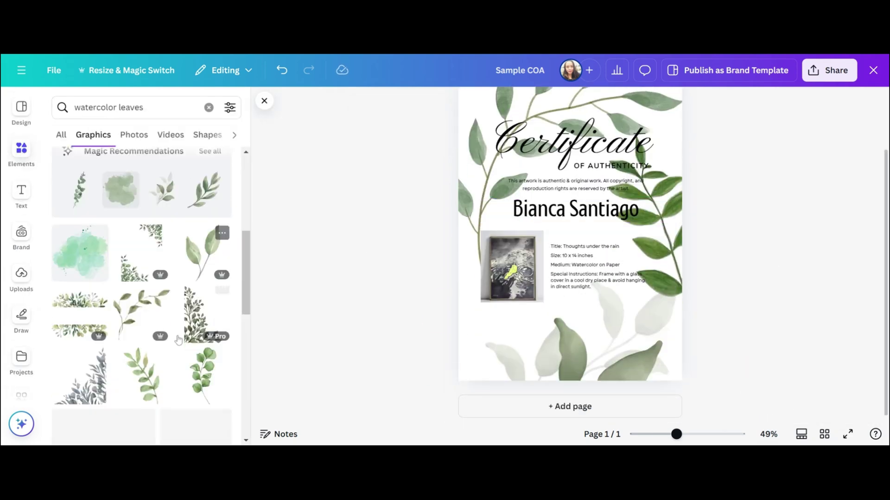
scroll(179, 341, down, 3)
click(141, 296)
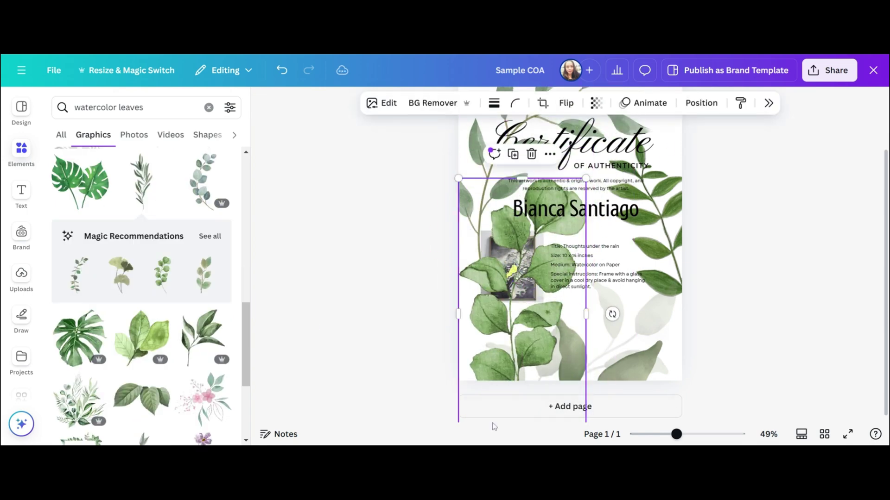
drag(586, 179, 526, 234)
drag(543, 343, 531, 417)
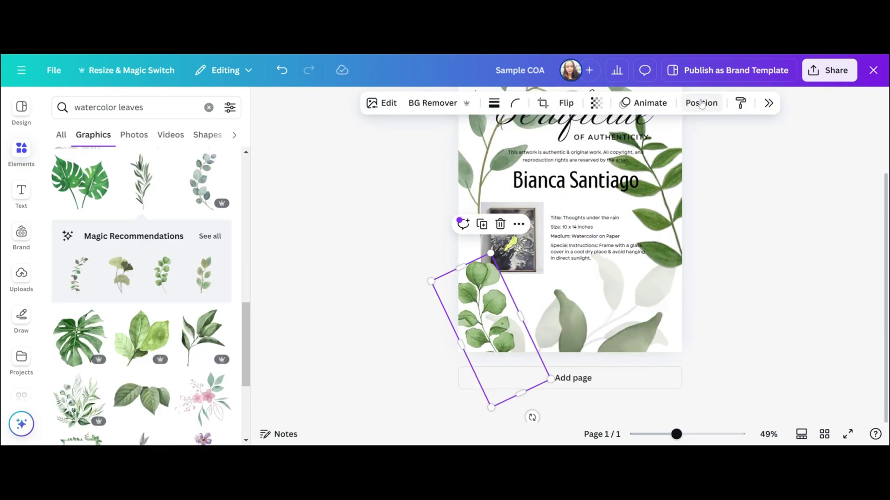
click(701, 103)
click(667, 287)
Add a tall leaf branch, slant it and position it along the page edge.
click(389, 356)
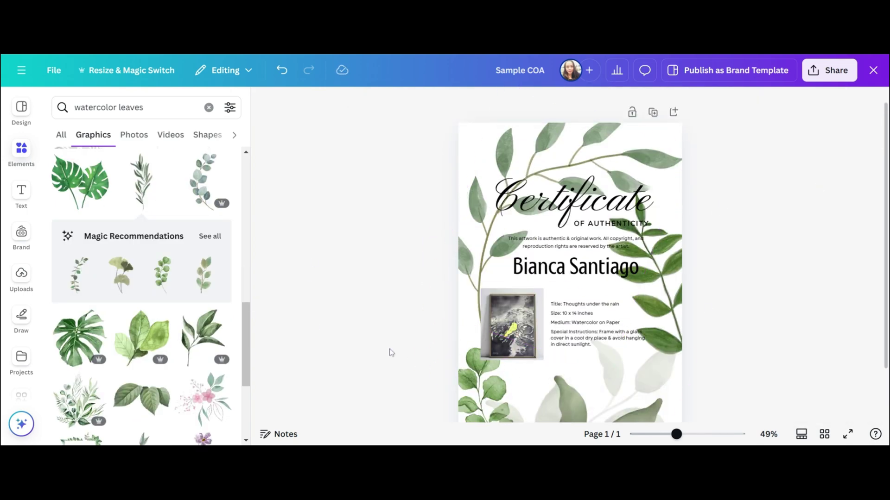
scroll(139, 278, down, 3)
drag(141, 366, 385, 385)
scroll(318, 334, down, 2)
drag(487, 241, 466, 252)
drag(387, 386, 336, 157)
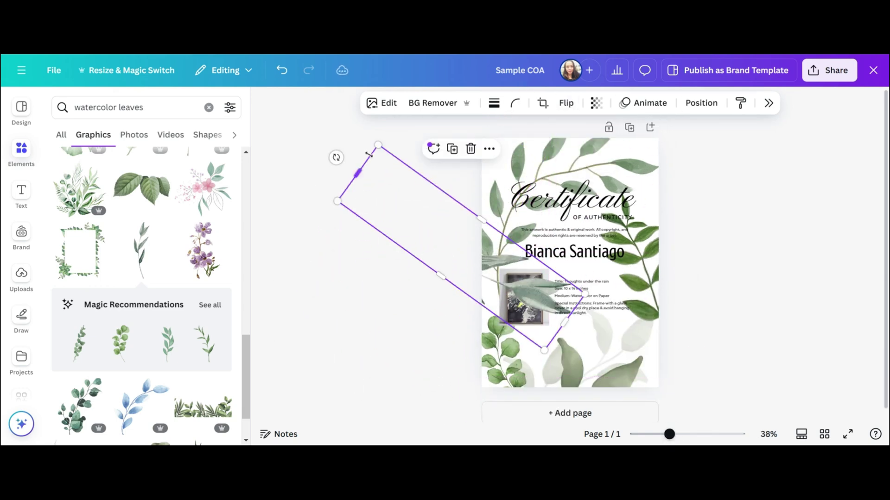
drag(413, 185, 569, 259)
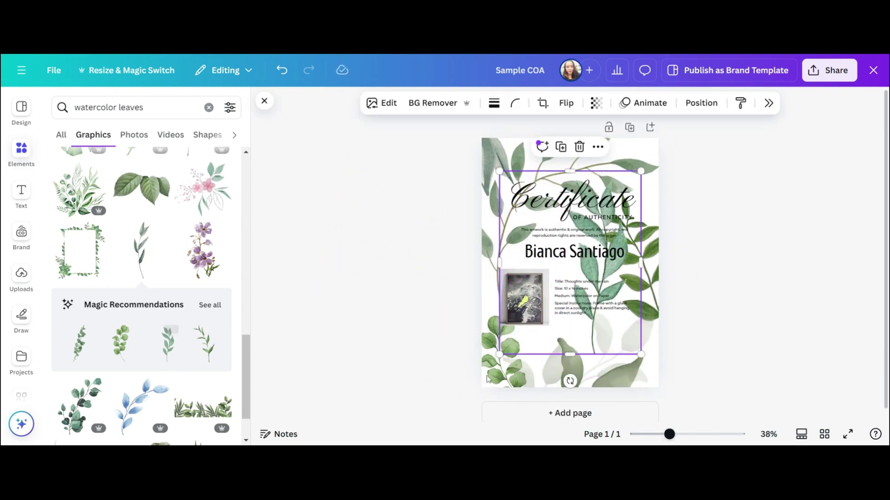
drag(568, 376, 735, 169)
drag(673, 275, 790, 285)
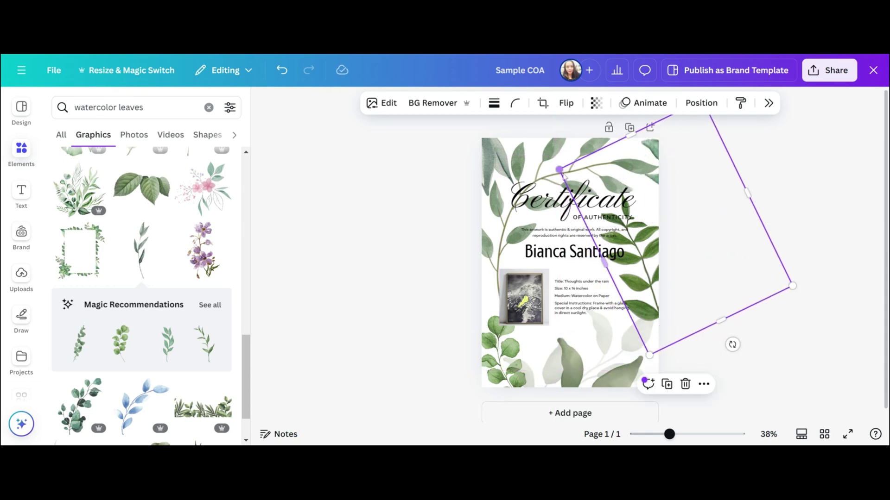
click(797, 211)
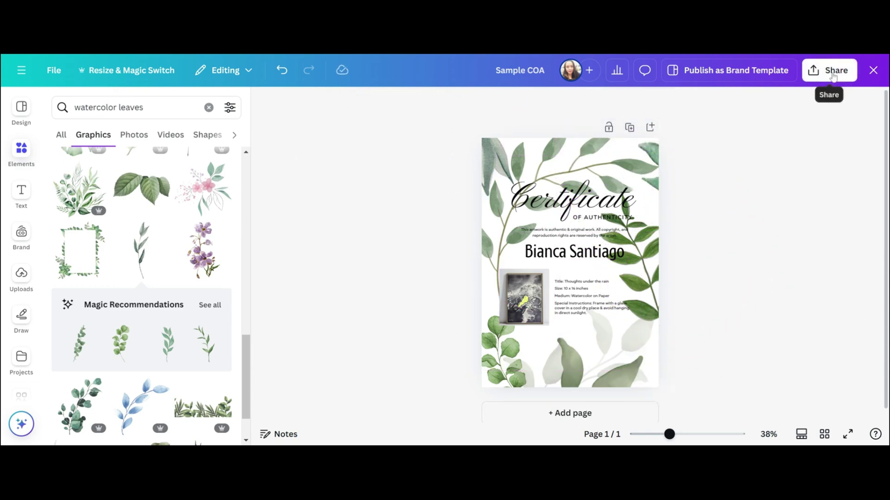
Download Sample COA via Share as a PDF Print file with CMYK colour profile.
click(833, 76)
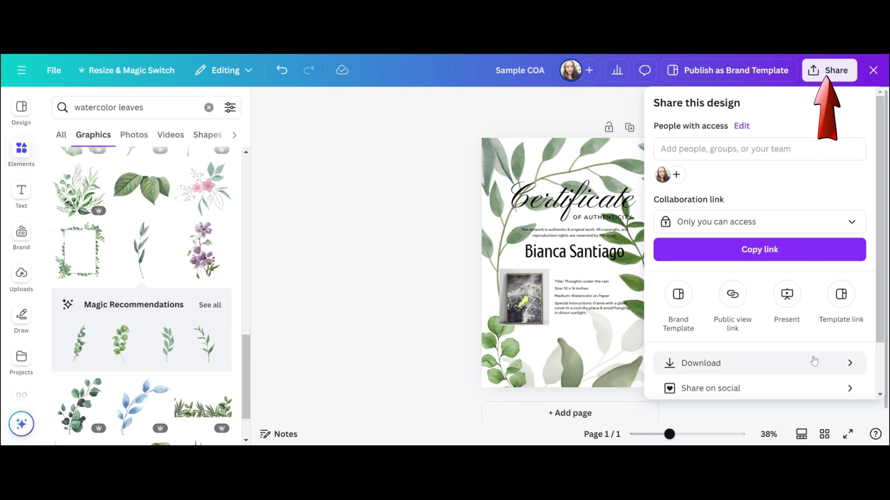
click(813, 362)
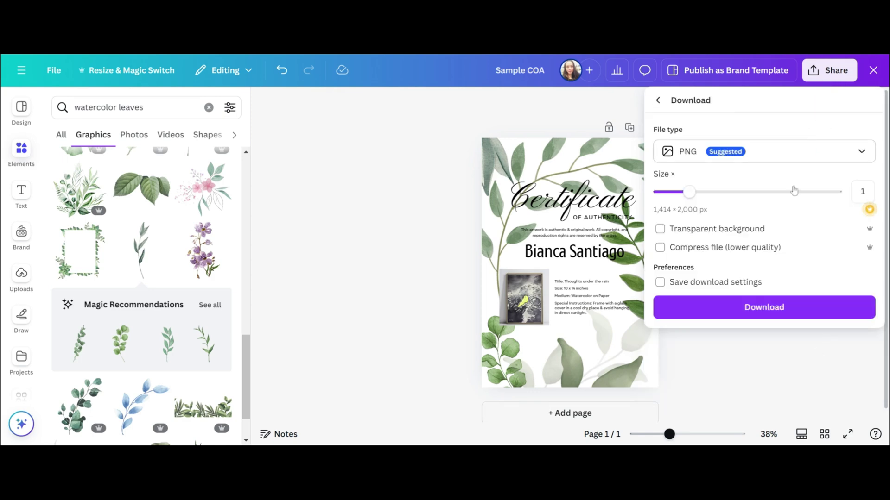
click(793, 152)
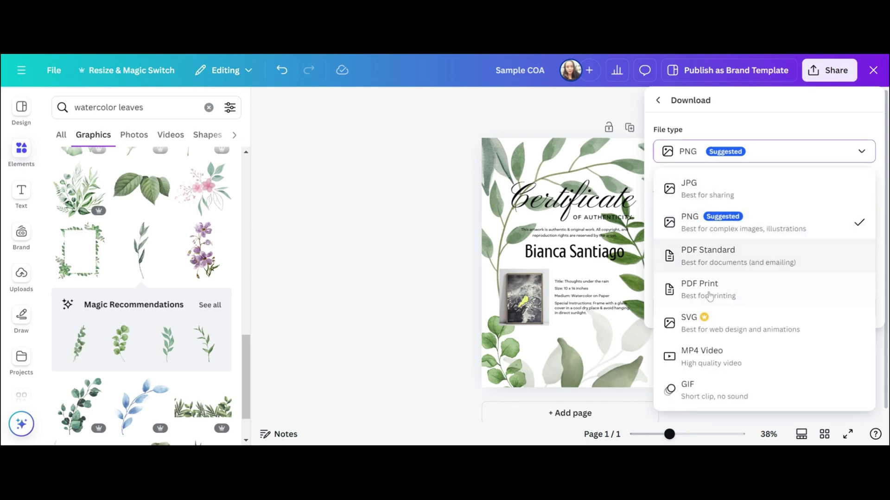
click(706, 299)
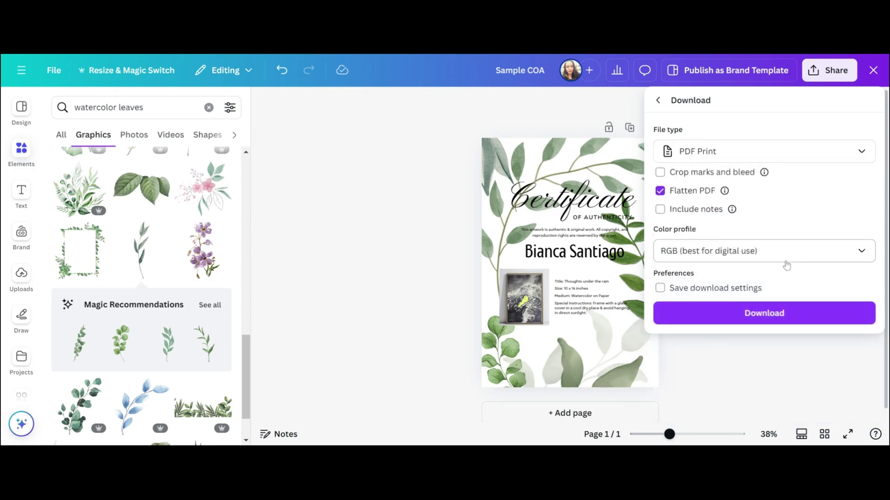
click(743, 254)
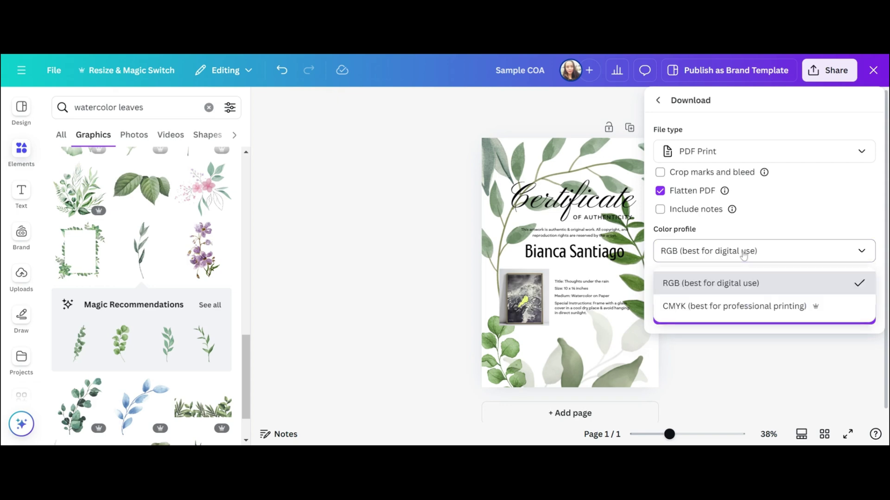
click(754, 309)
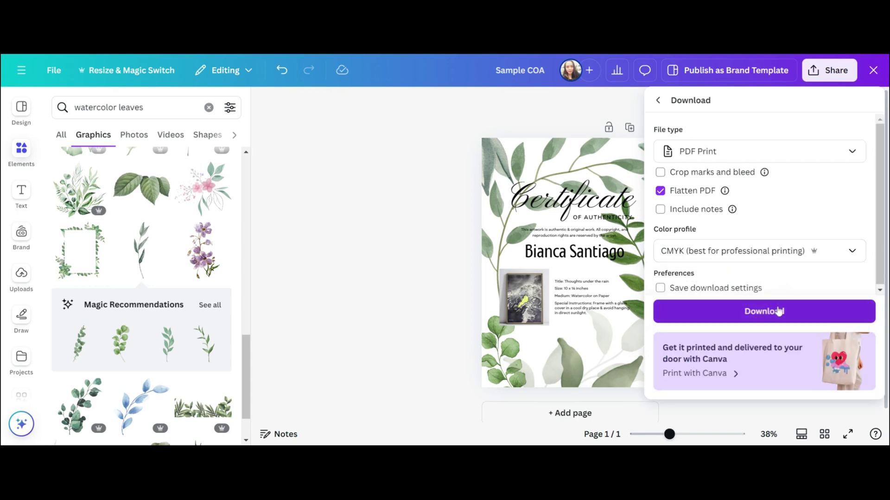
click(778, 312)
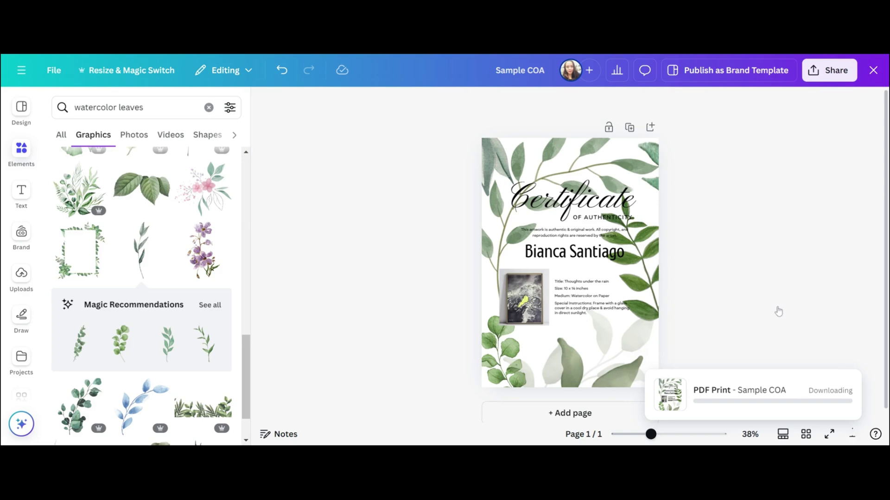